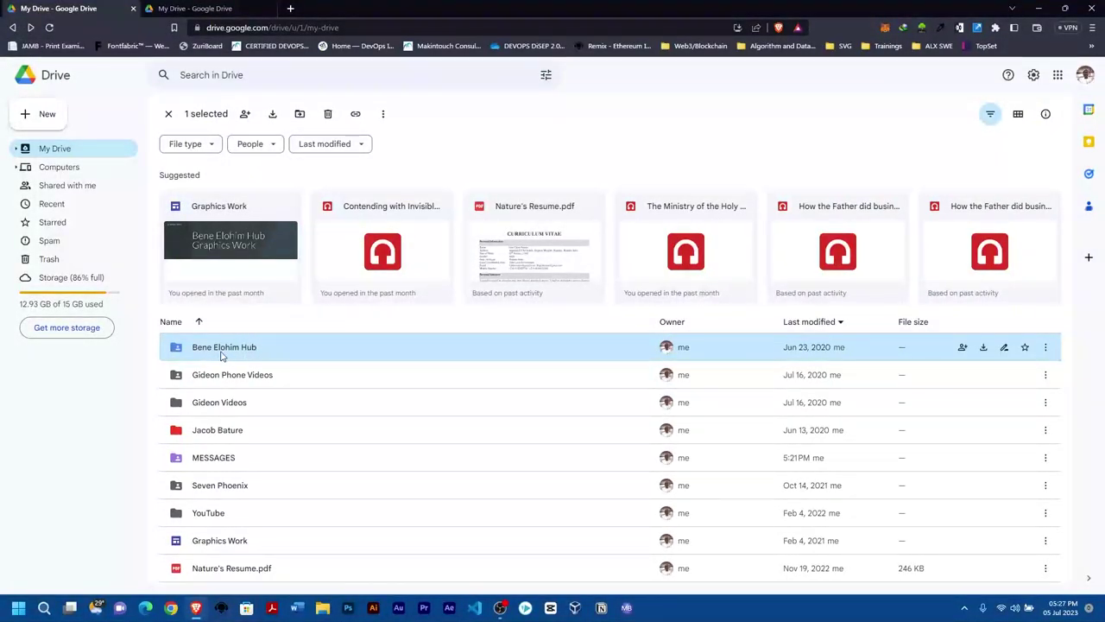
Look inside the Bene Elohim Hub folder, then compare the two accounts' Drives.
{"action": "double_click", "coordinate": [222, 355]}
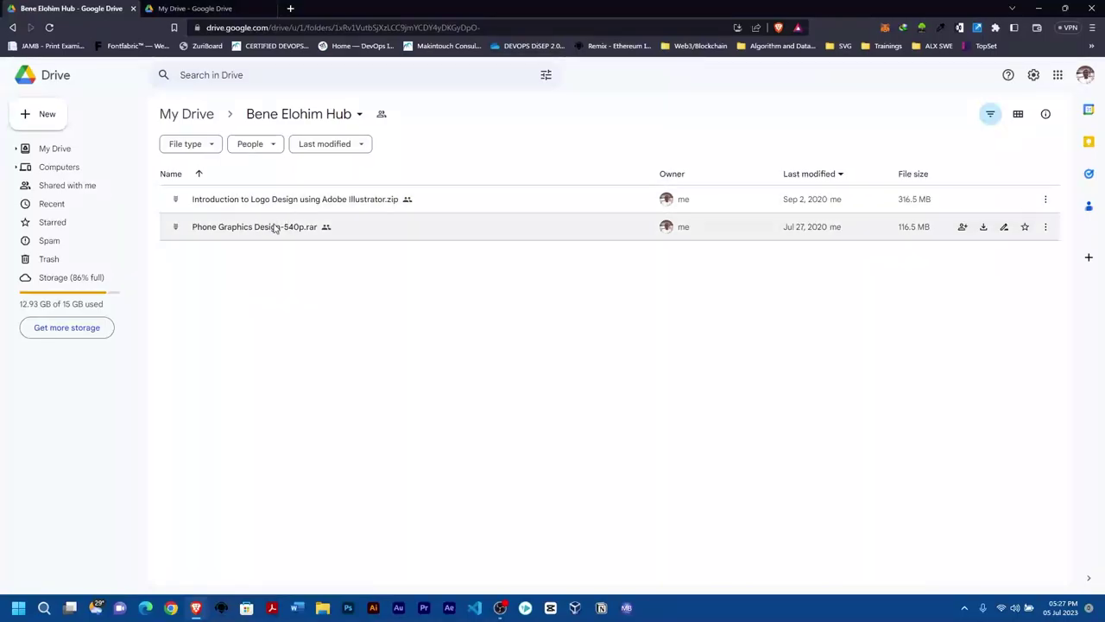
{"action": "left_click", "coordinate": [186, 114]}
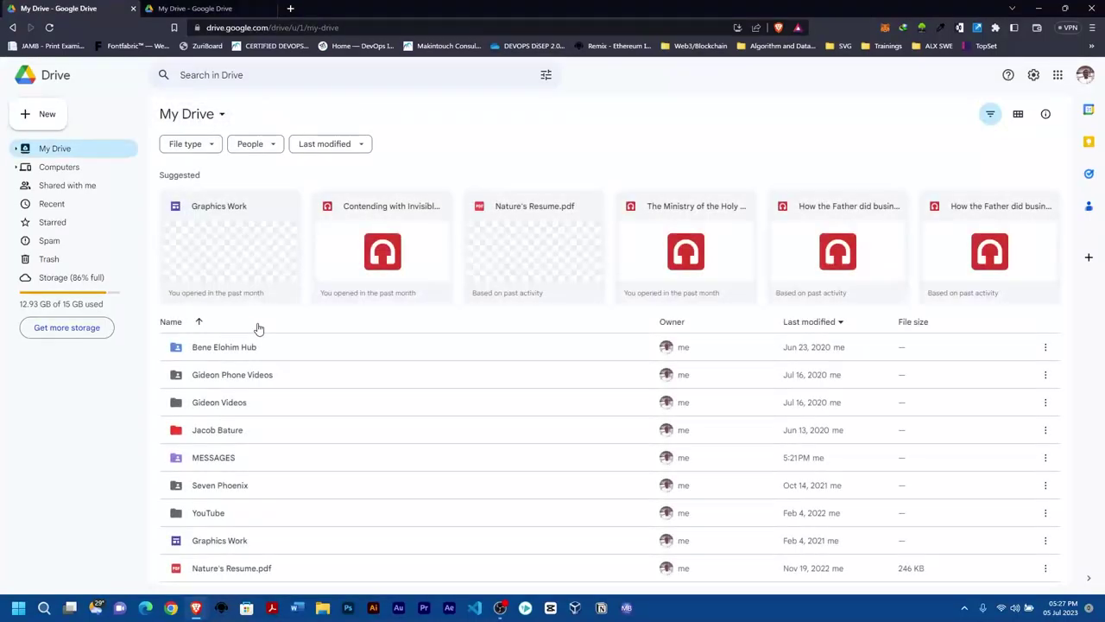
{"action": "key", "text": "ctrl+Tab"}
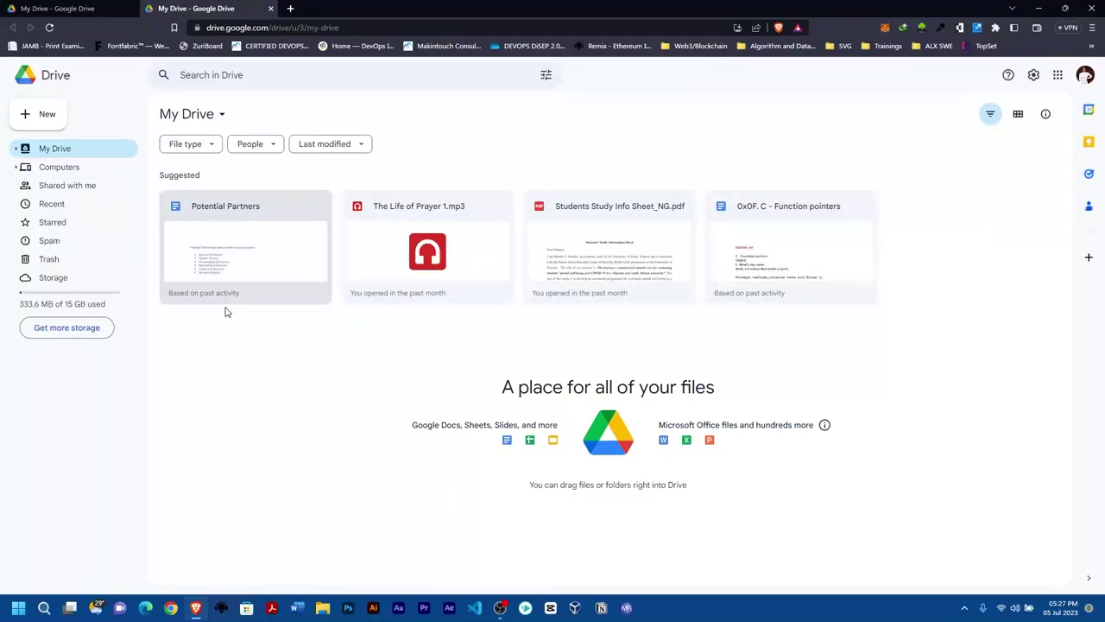
{"action": "left_click", "coordinate": [59, 7]}
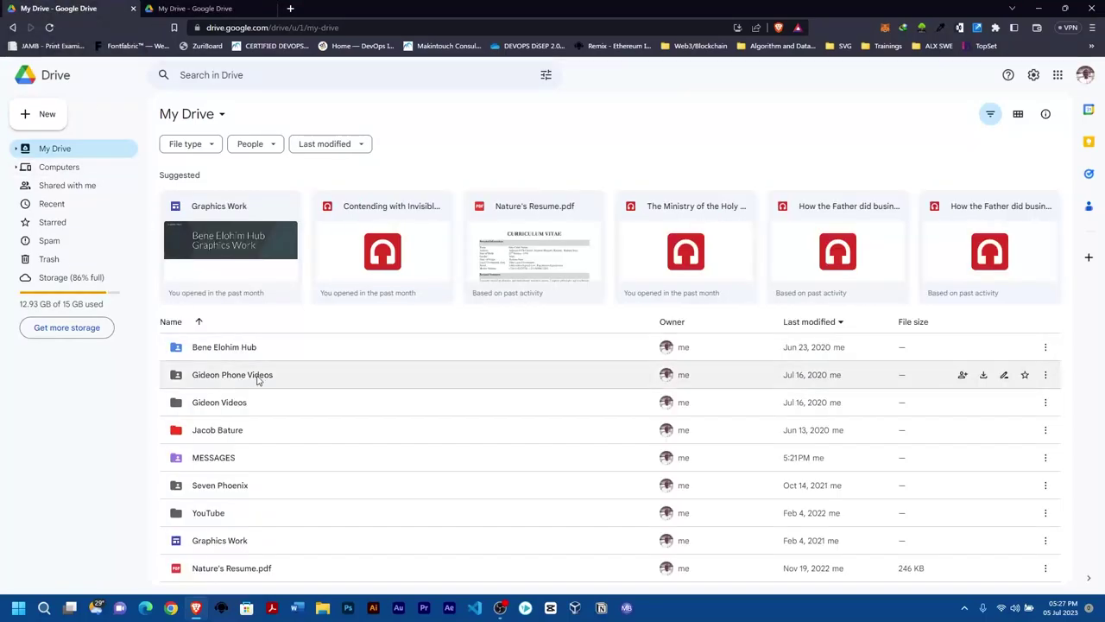
{"action": "left_click", "coordinate": [199, 8]}
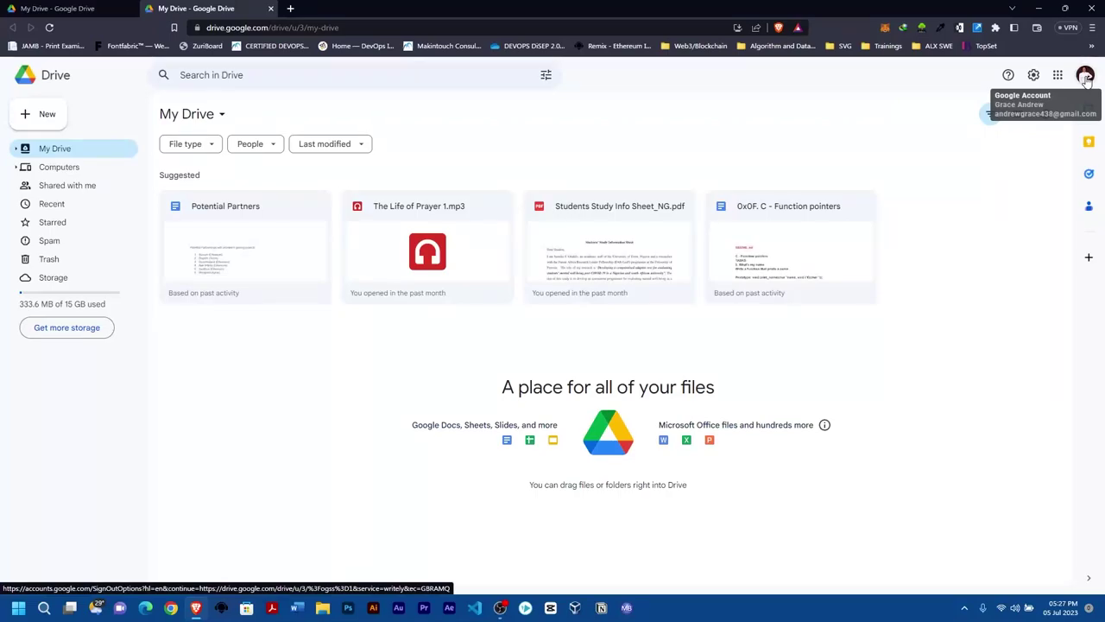
{"action": "left_click", "coordinate": [61, 7]}
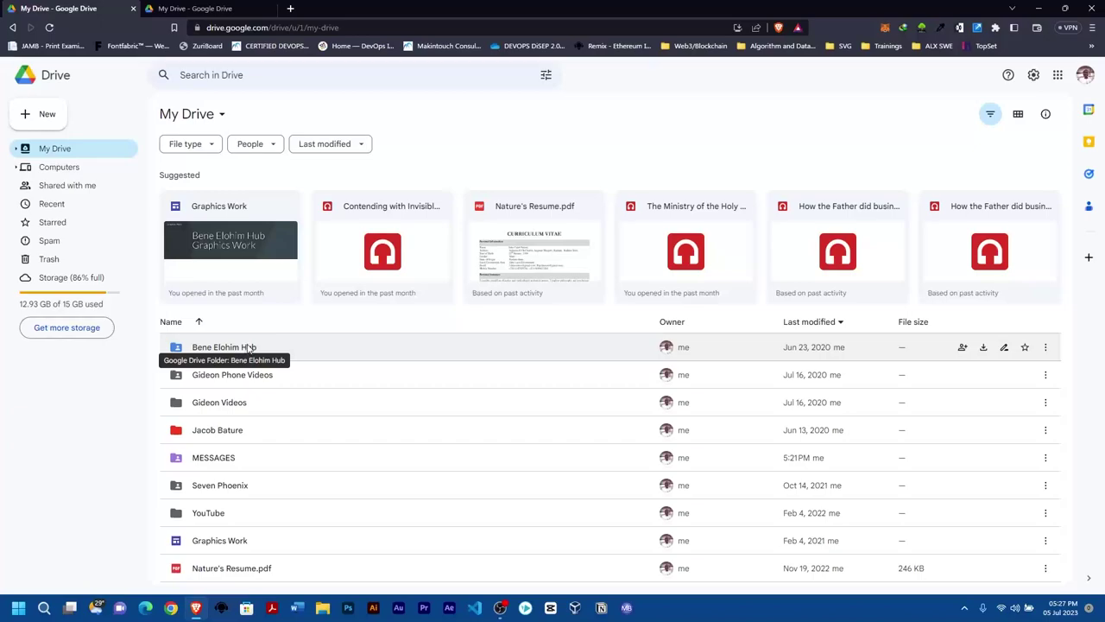
Start sharing the Bene Elohim Hub folder and enter the second account's email address.
{"action": "right_click", "coordinate": [248, 347]}
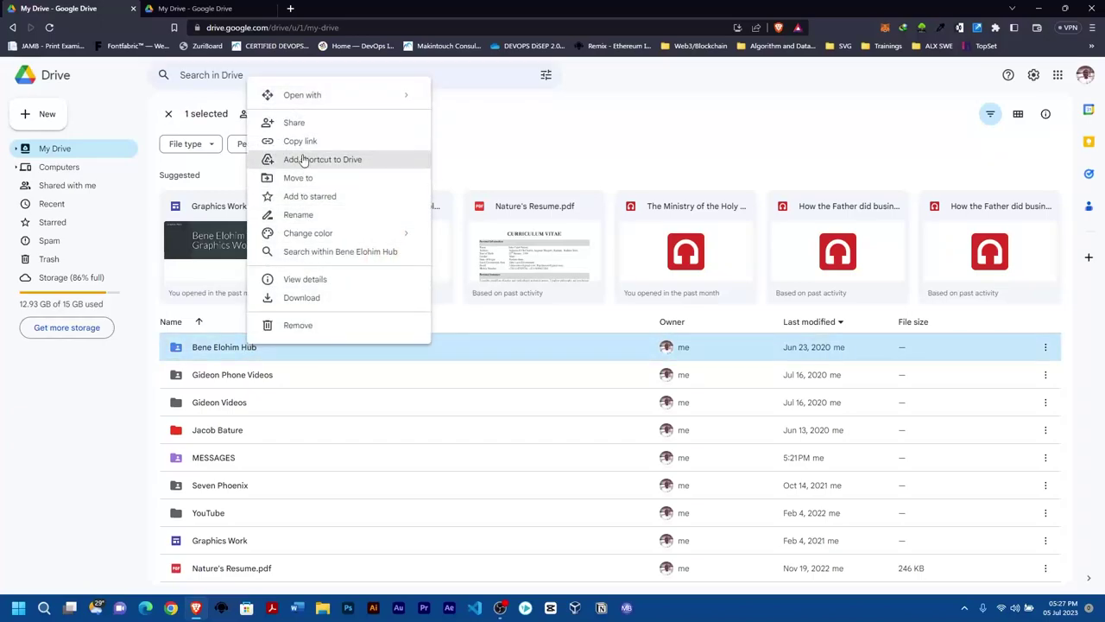
{"action": "left_click", "coordinate": [295, 123]}
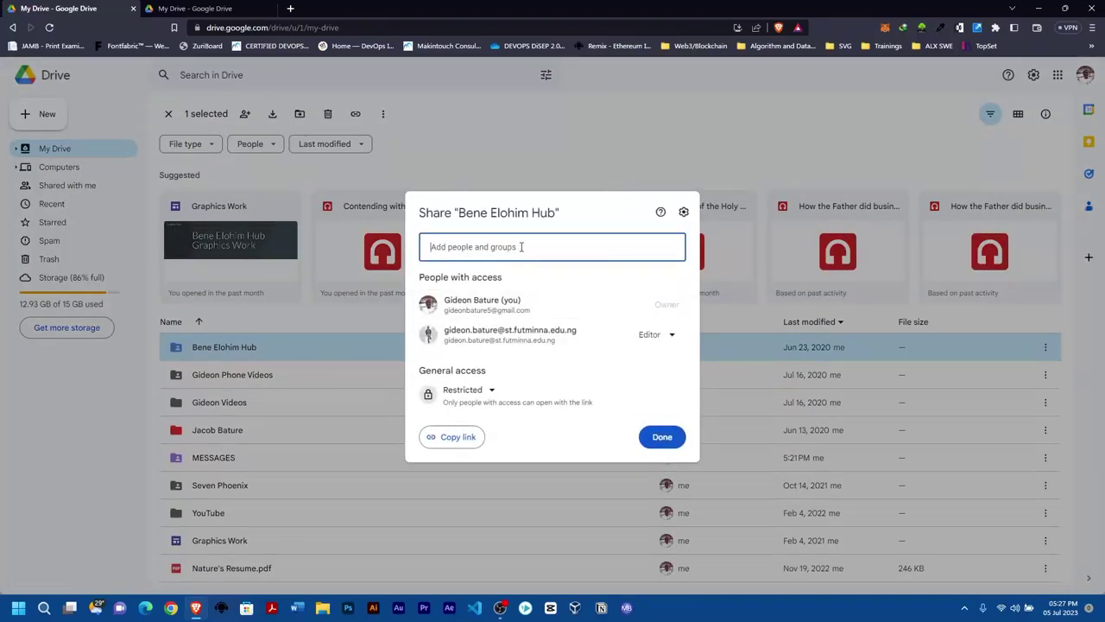
{"action": "left_click", "coordinate": [520, 247]}
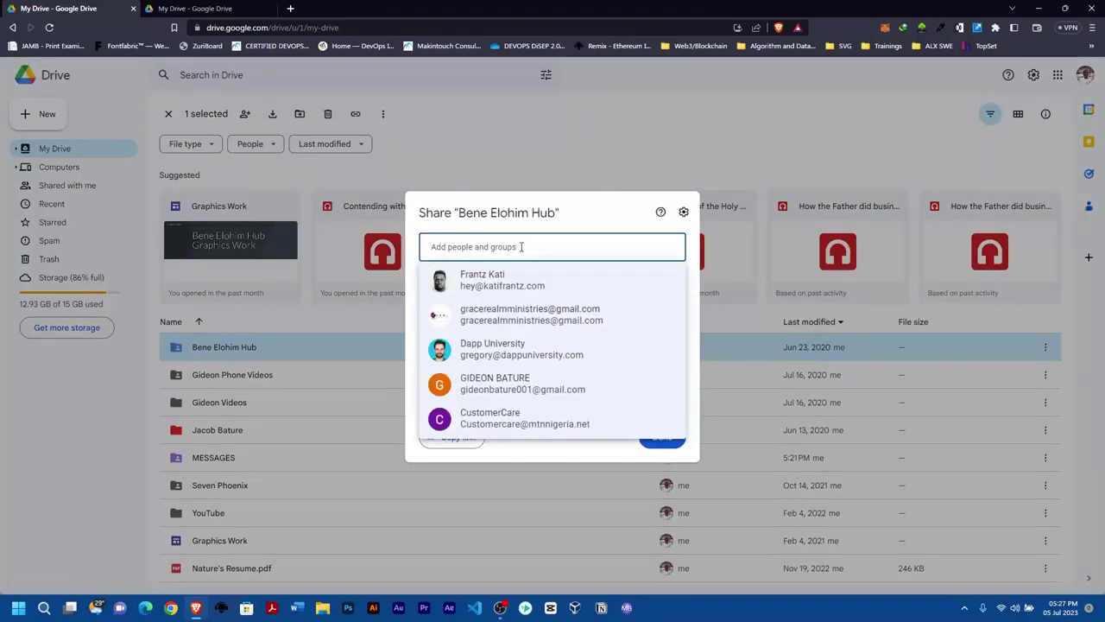
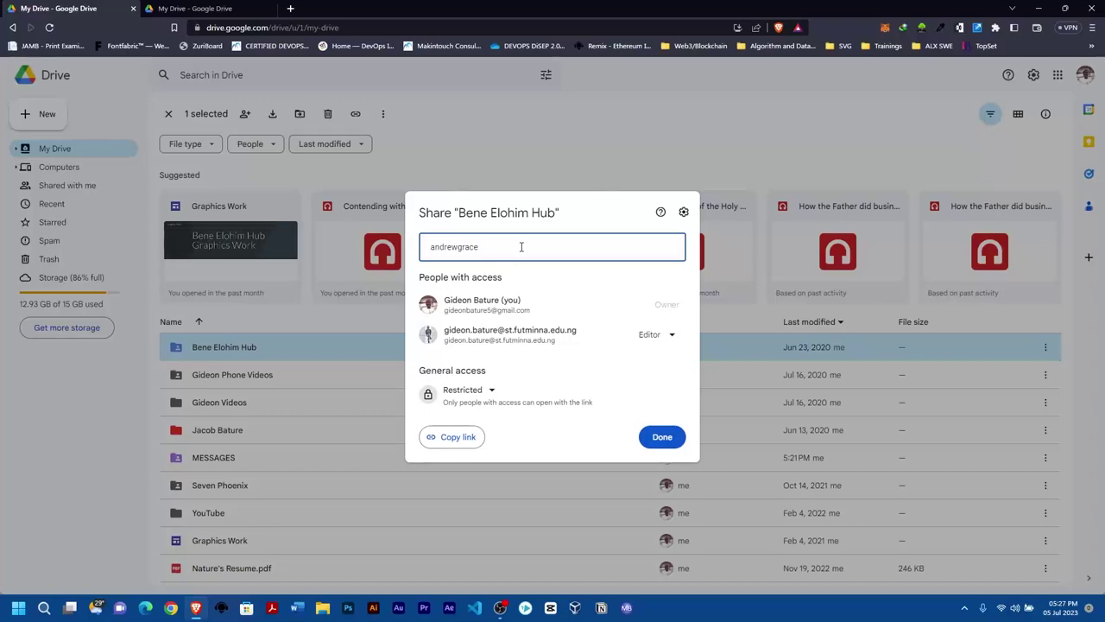
{"action": "left_click", "coordinate": [207, 9]}
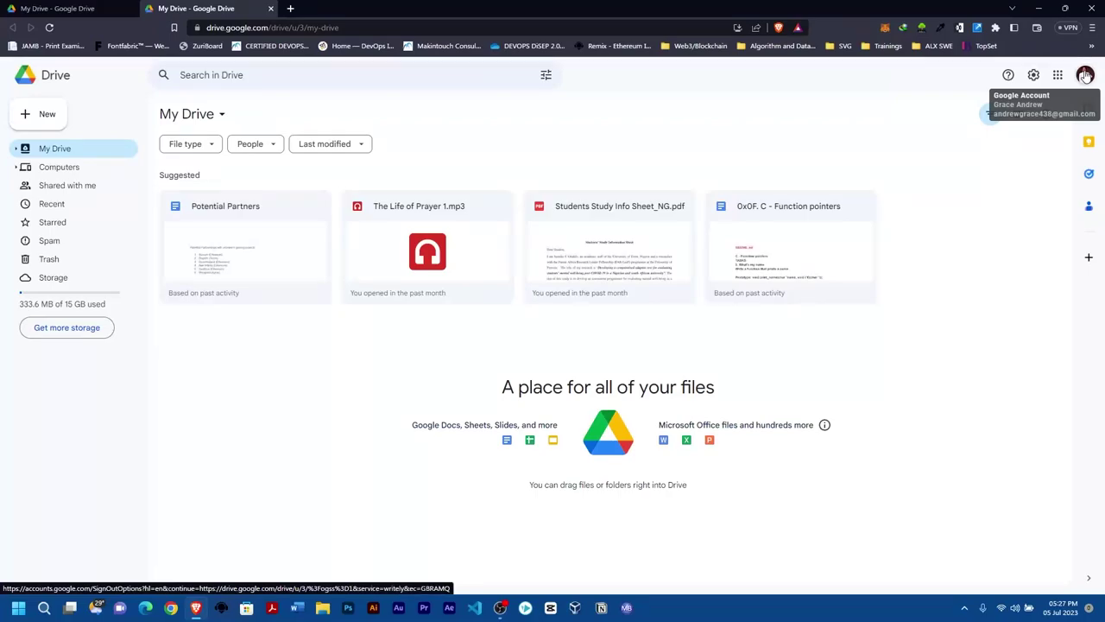
{"action": "left_click", "coordinate": [124, 8]}
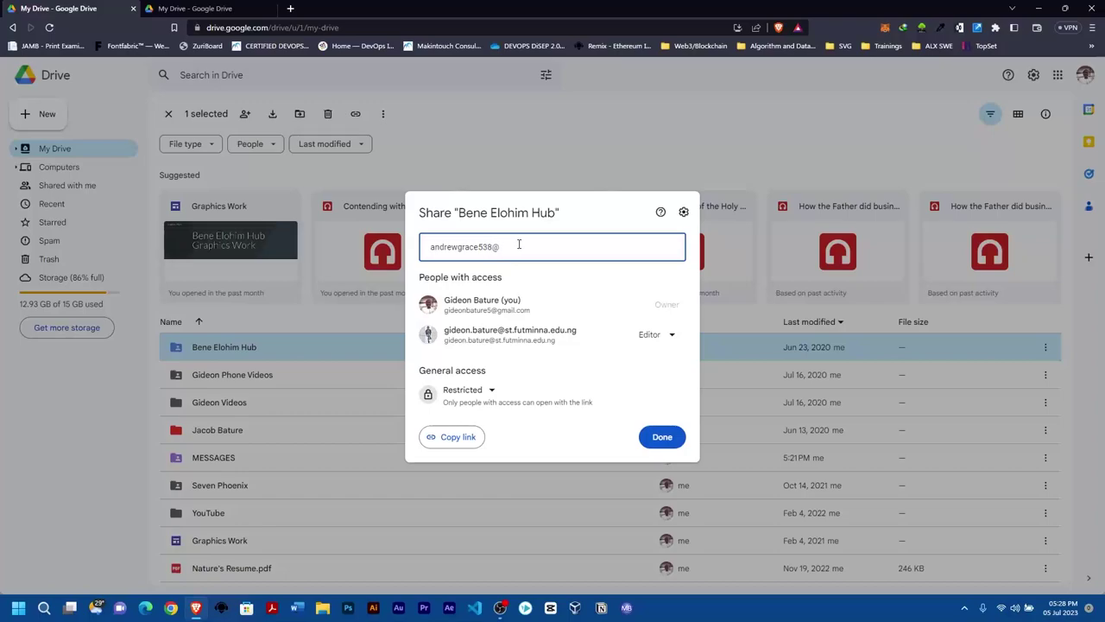
{"action": "type", "text": "gmail.com"}
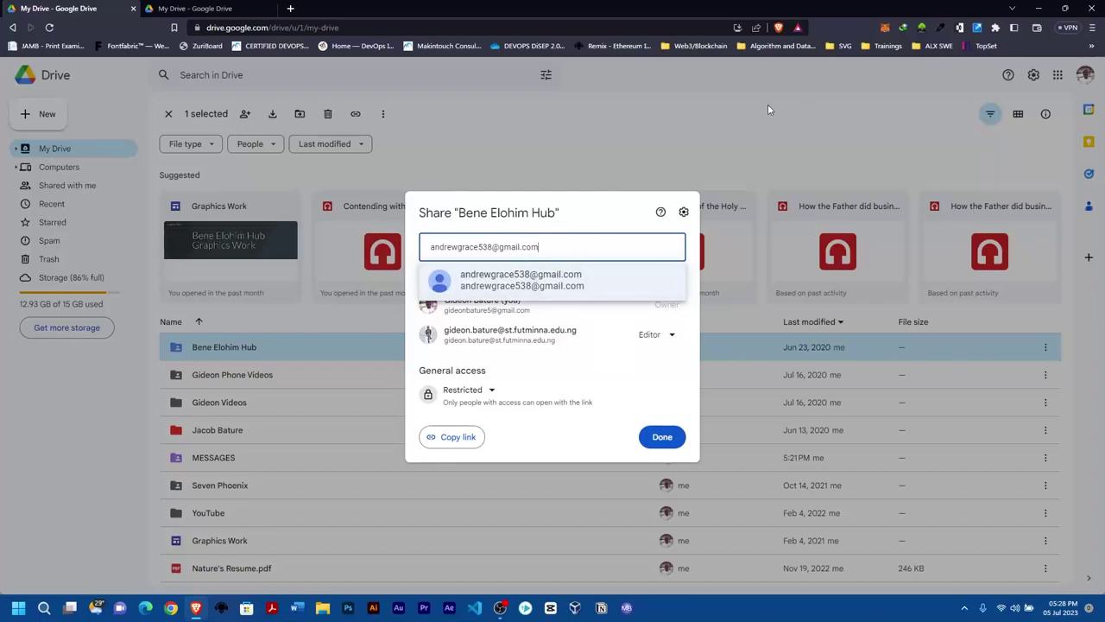
{"action": "key", "text": "ctrl+Tab"}
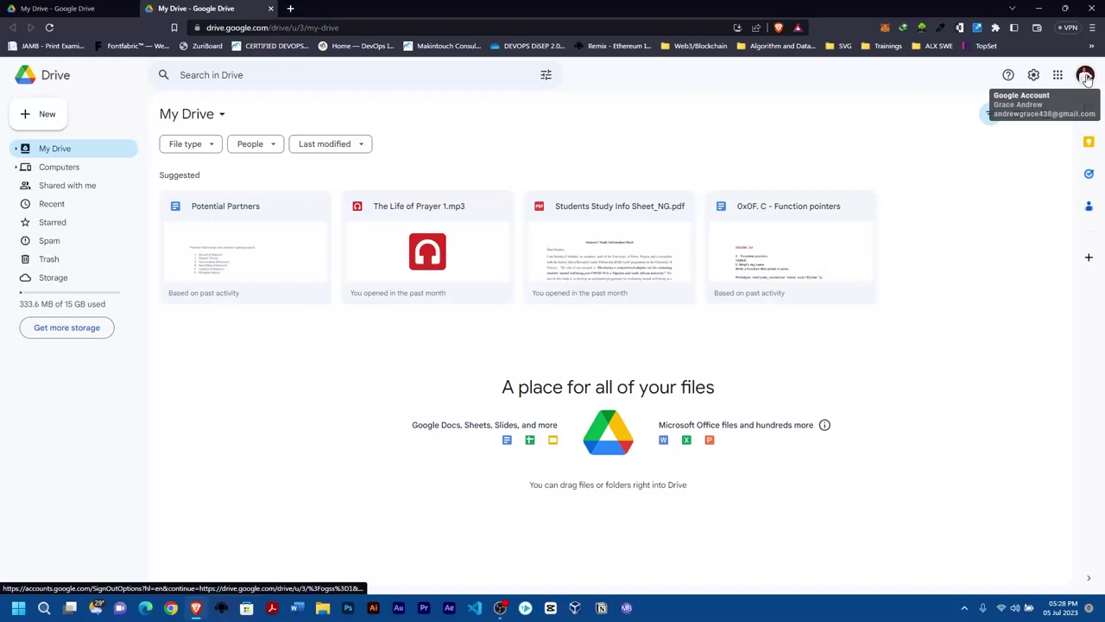
{"action": "left_click", "coordinate": [60, 7]}
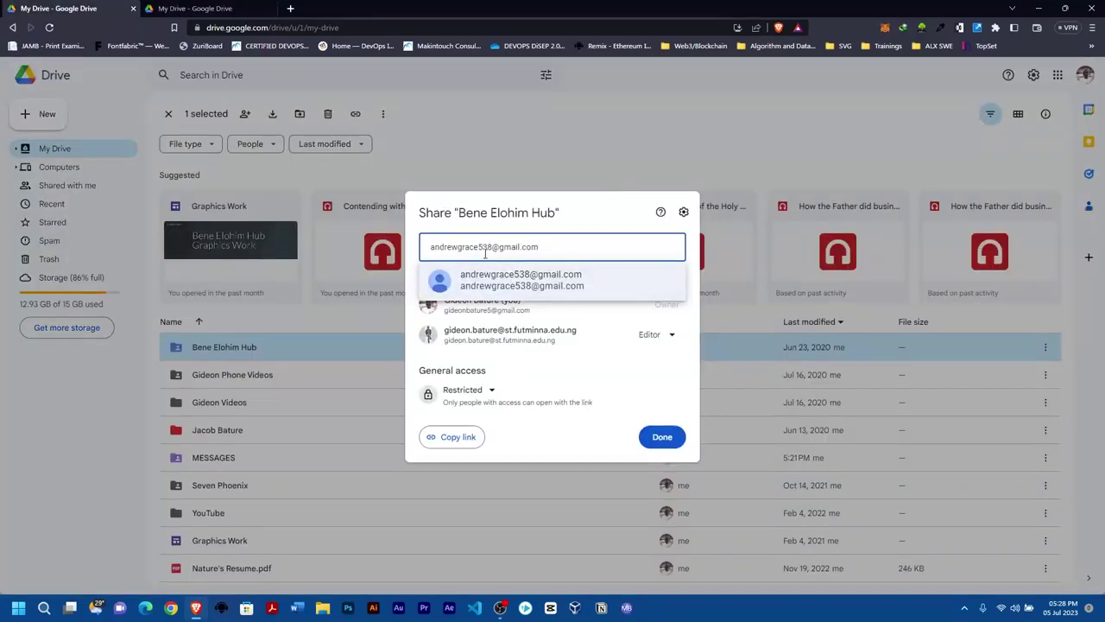
{"action": "type", "text": "4"}
Add the second account as a recipient with the Editor role and send the invitation.
{"action": "left_click", "coordinate": [562, 282]}
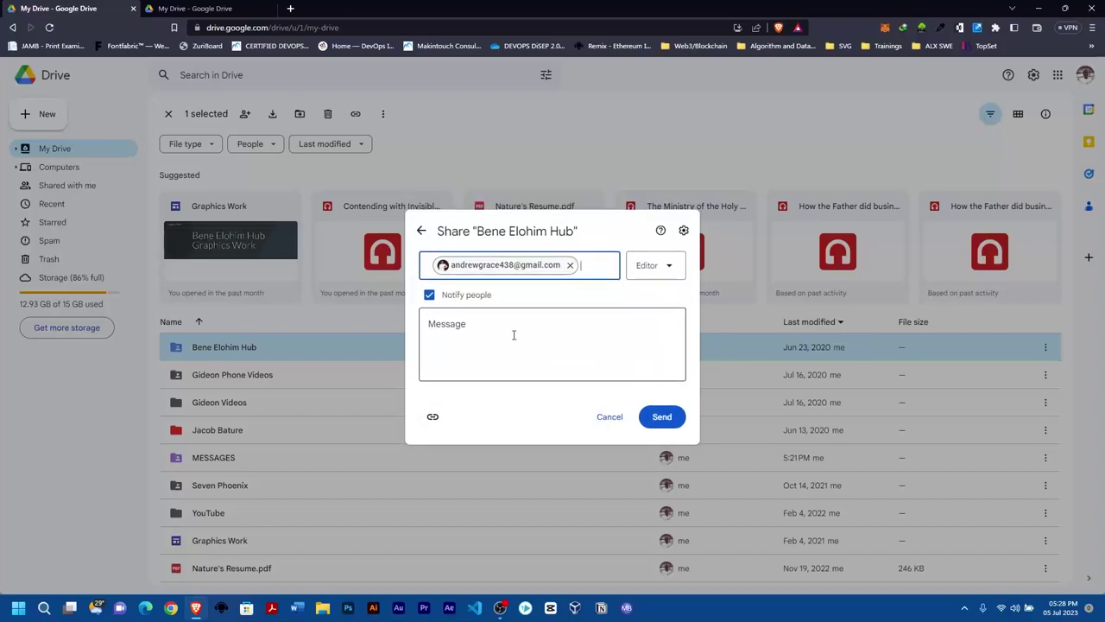
{"action": "left_click", "coordinate": [657, 273]}
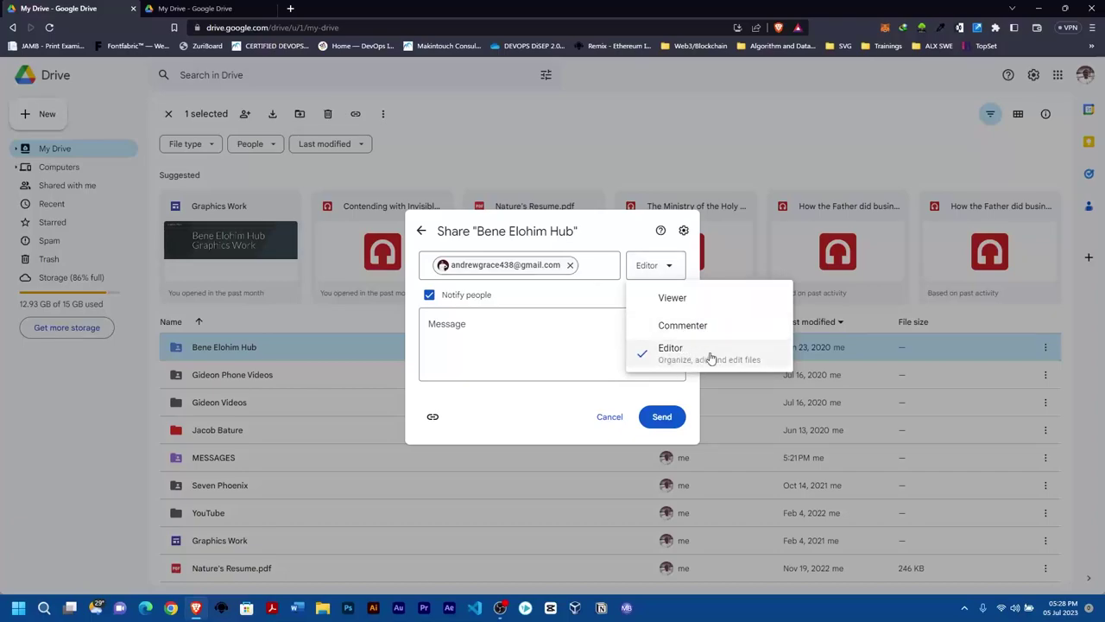
{"action": "left_click", "coordinate": [680, 357]}
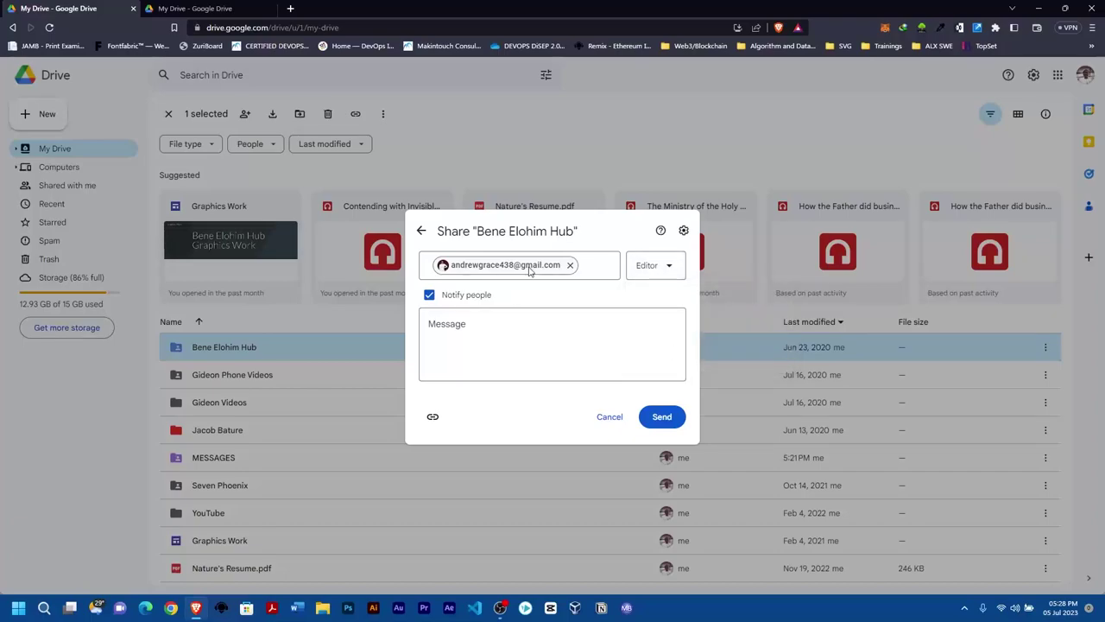
{"action": "left_click", "coordinate": [664, 420]}
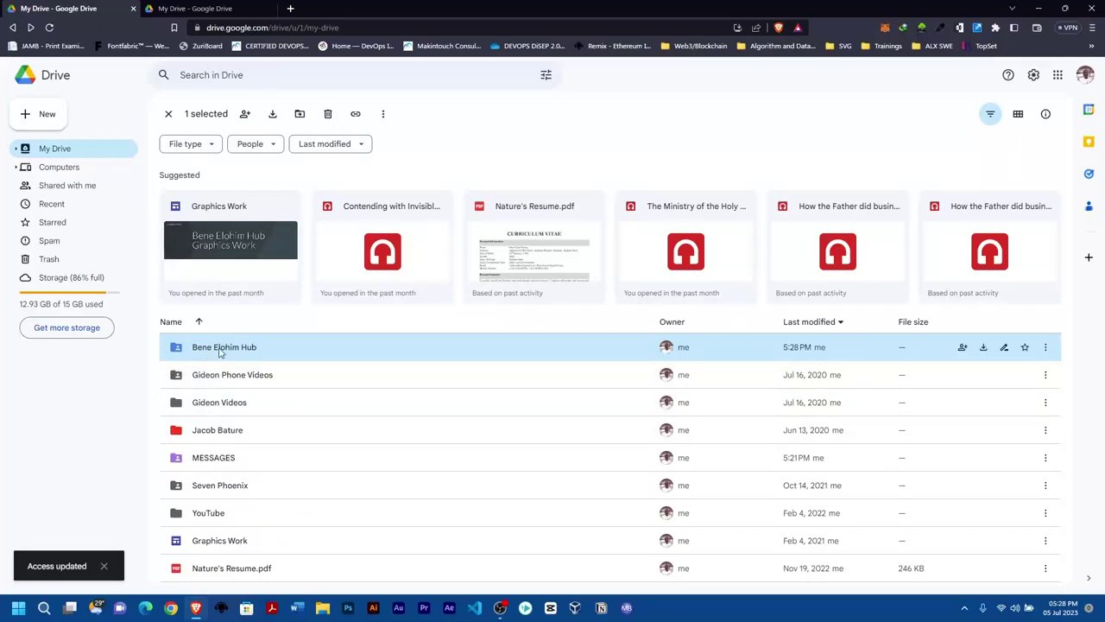
In the second account's Drive, open Shared with me to find Bene Elohim Hub.
{"action": "right_click", "coordinate": [219, 351]}
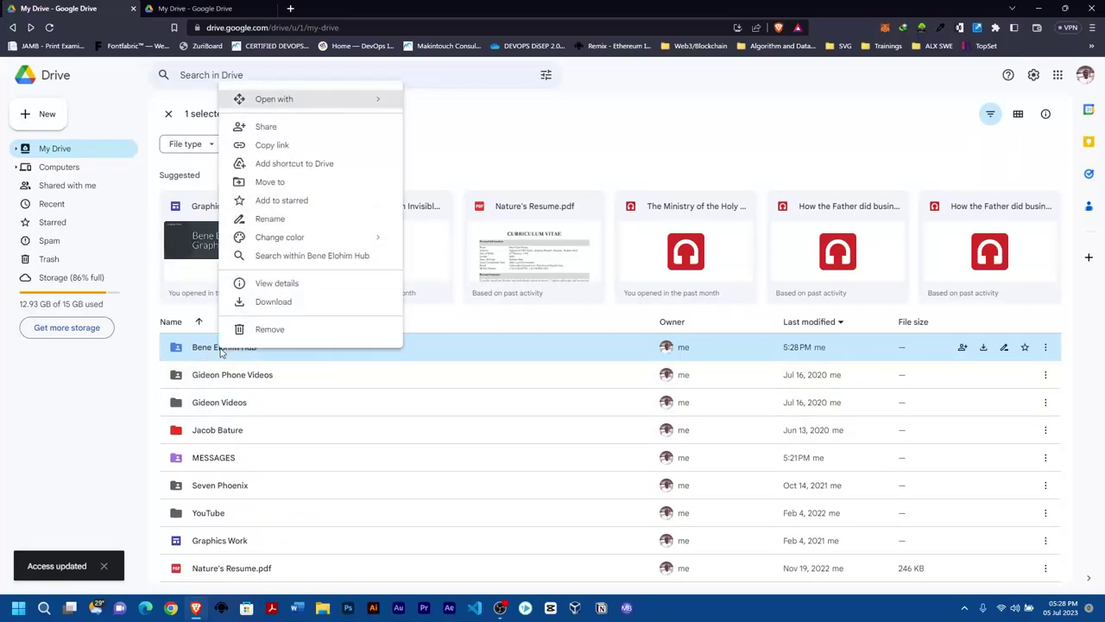
{"action": "left_click", "coordinate": [162, 8]}
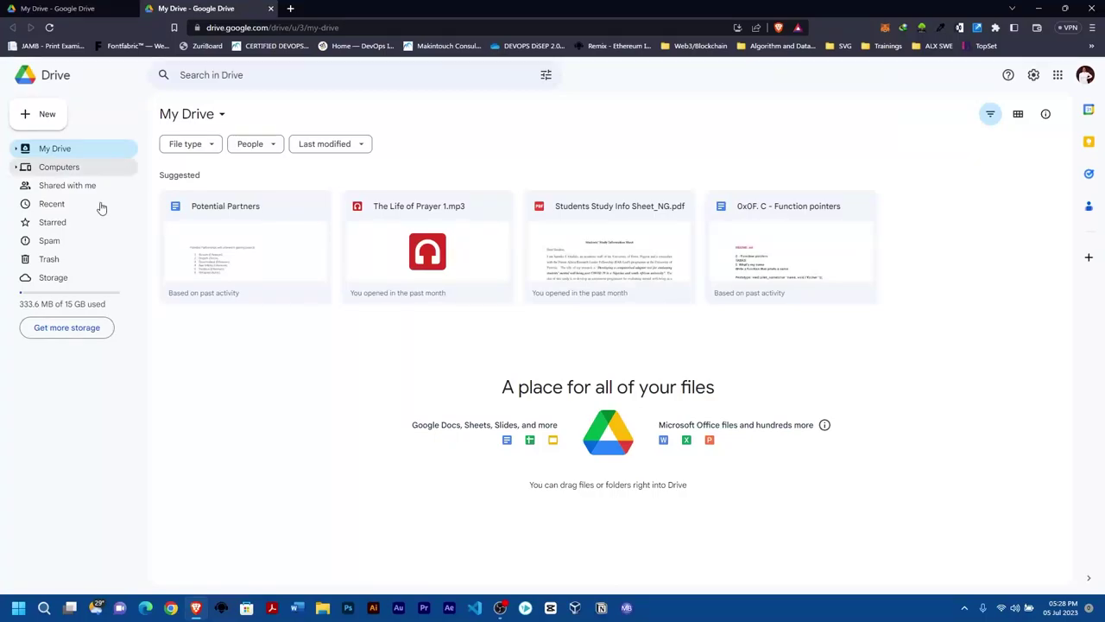
{"action": "left_click", "coordinate": [80, 7]}
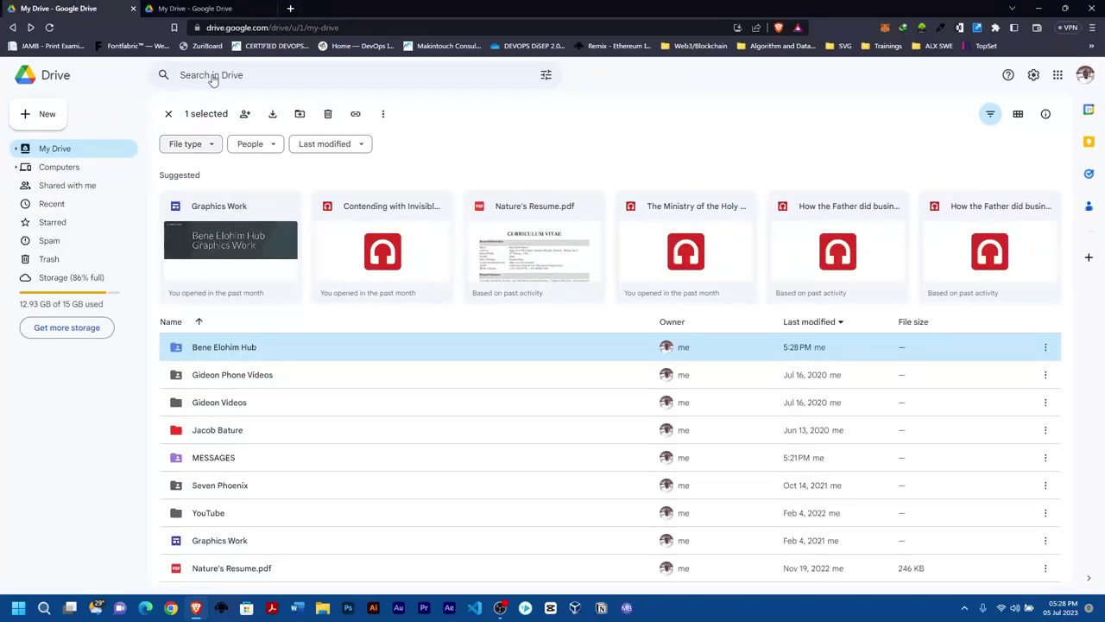
{"action": "left_click", "coordinate": [204, 8]}
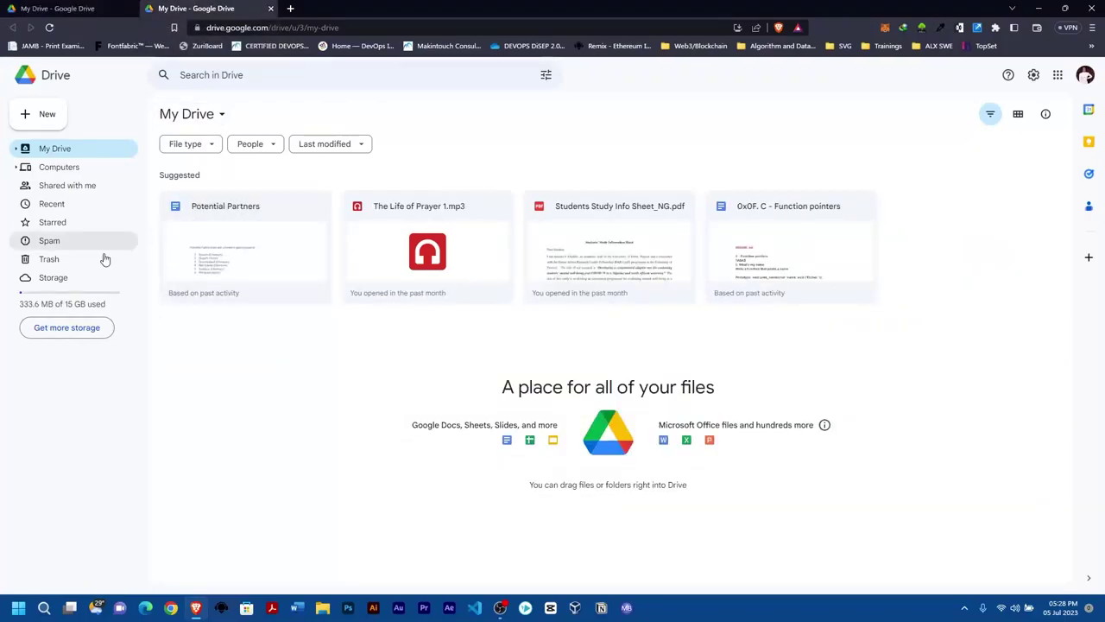
{"action": "left_click", "coordinate": [65, 186]}
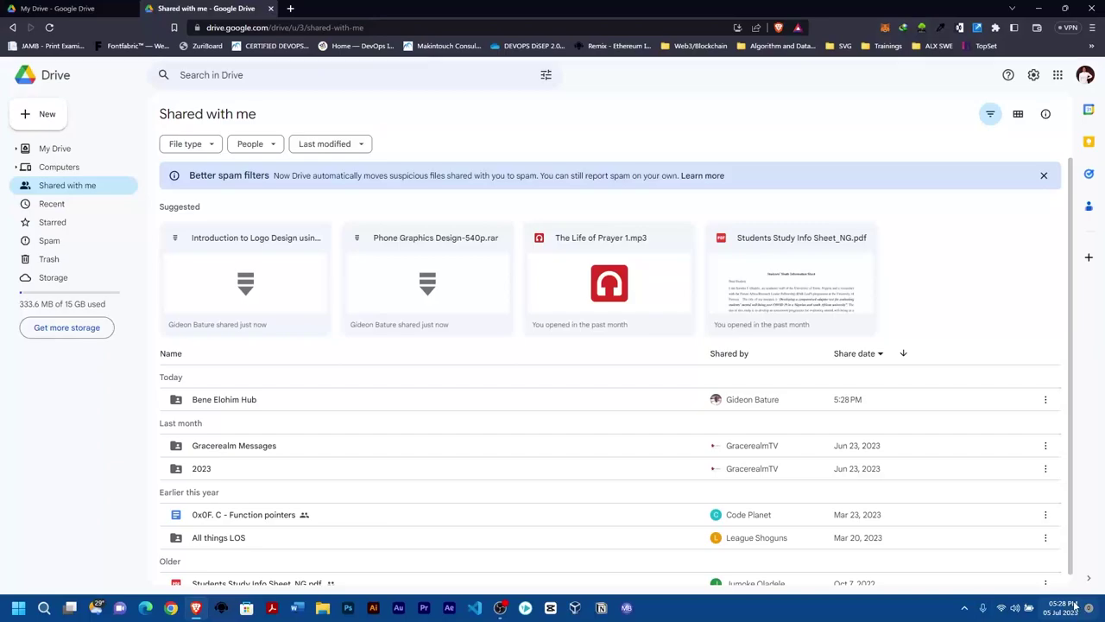
{"action": "right_click", "coordinate": [276, 407]}
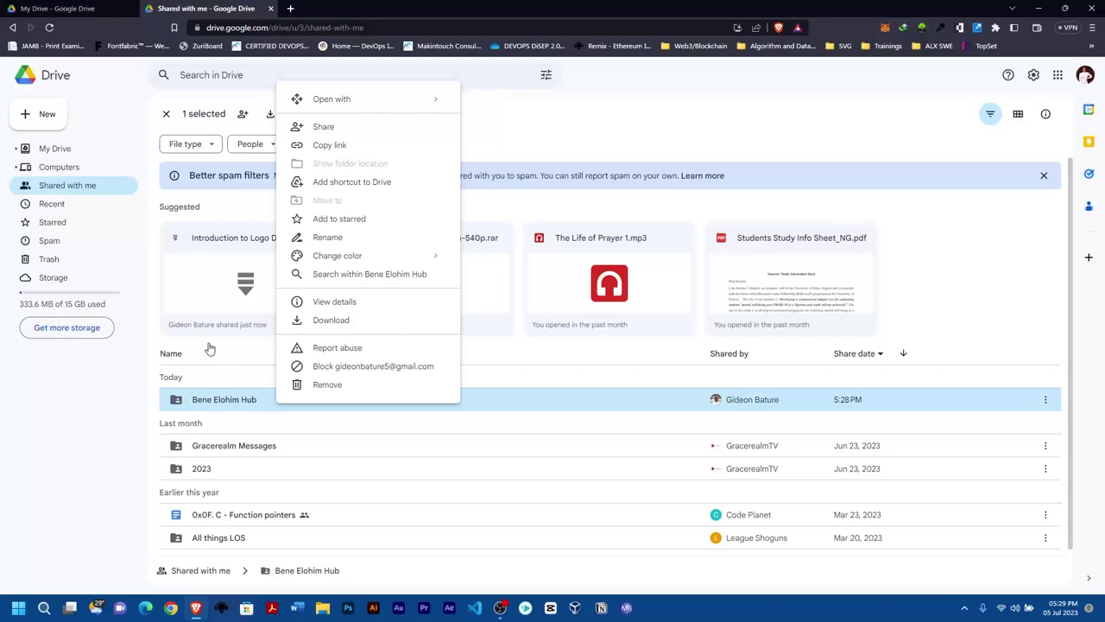
{"action": "left_click", "coordinate": [202, 247]}
{"action": "right_click", "coordinate": [204, 250]}
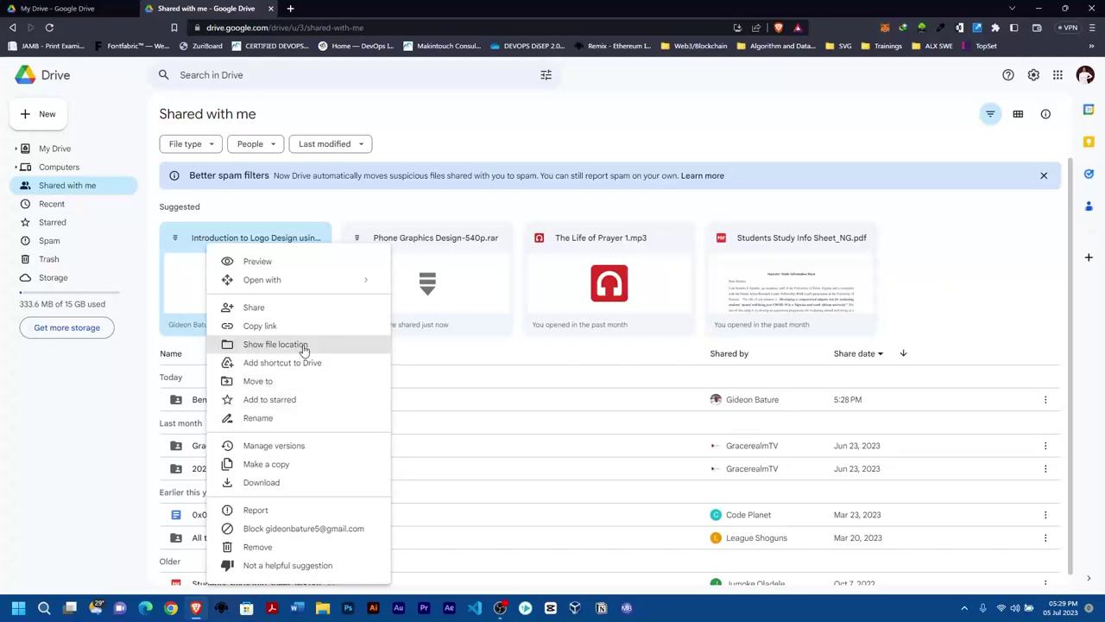
{"action": "left_click", "coordinate": [423, 382]}
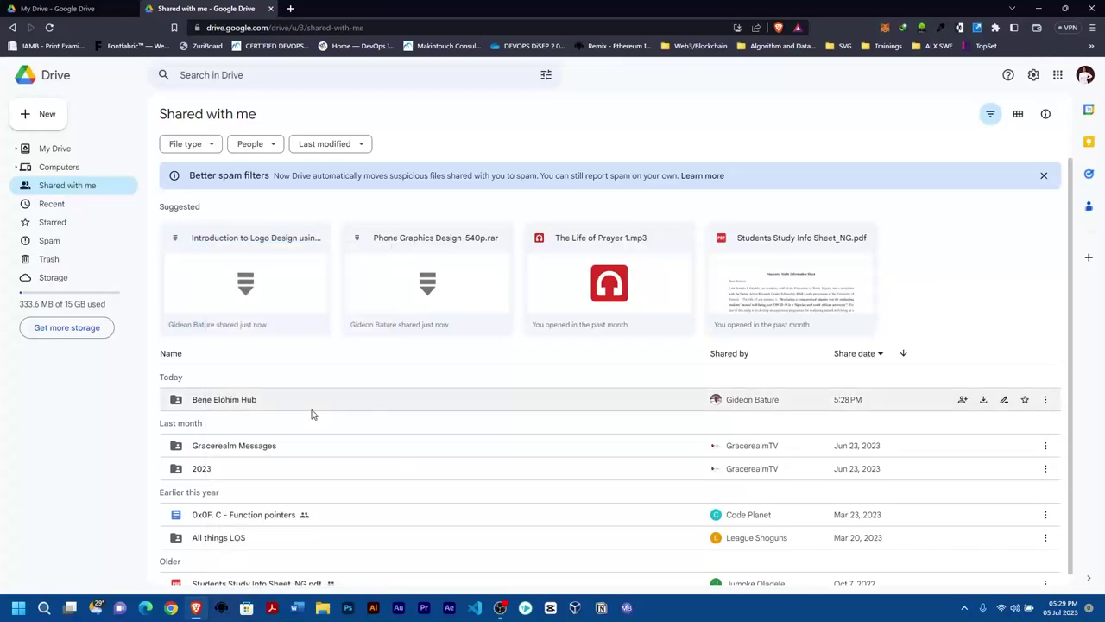
{"action": "right_click", "coordinate": [259, 402]}
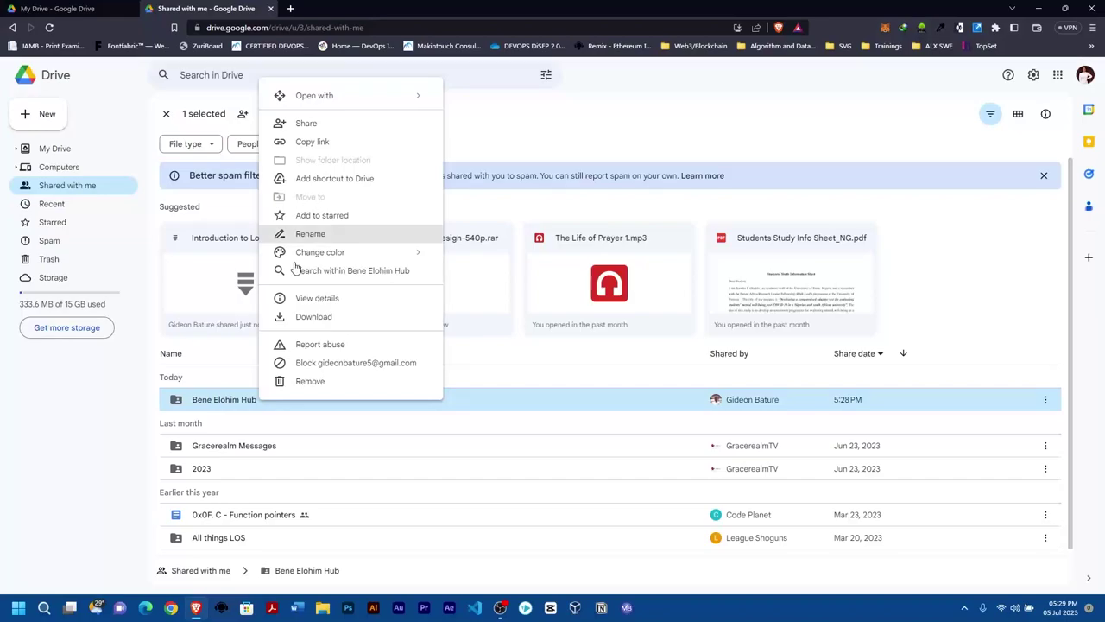
Open Bene Elohim Hub and select Logo Design .zip and Phone Graphics Design-540p.rar.
{"action": "double_click", "coordinate": [223, 401]}
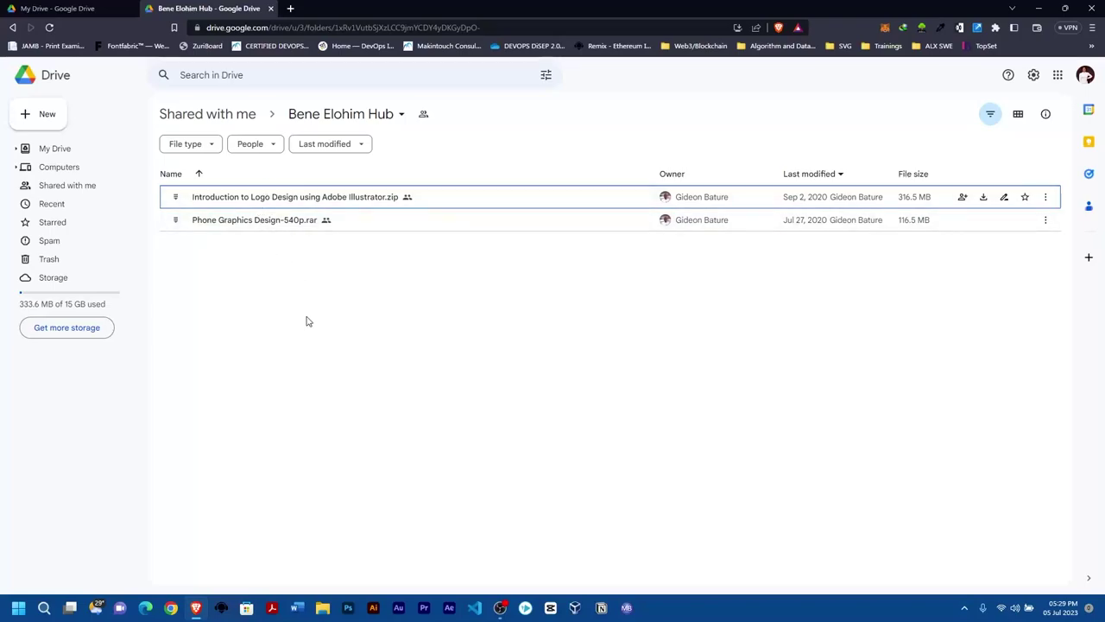
{"action": "key", "text": "ctrl+a"}
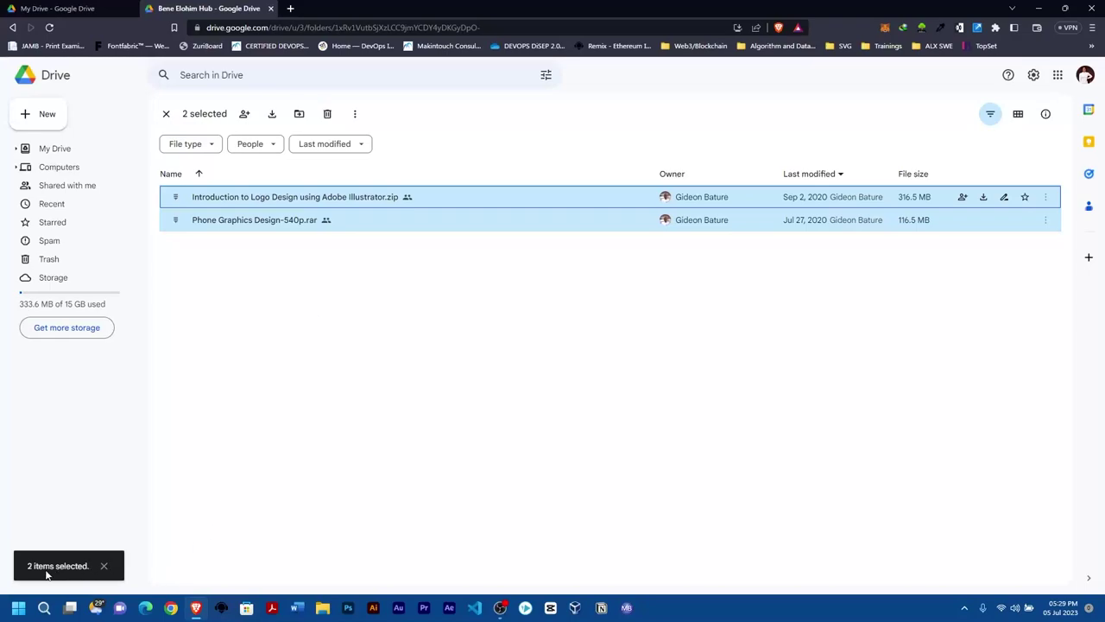
{"action": "right_click", "coordinate": [246, 199]}
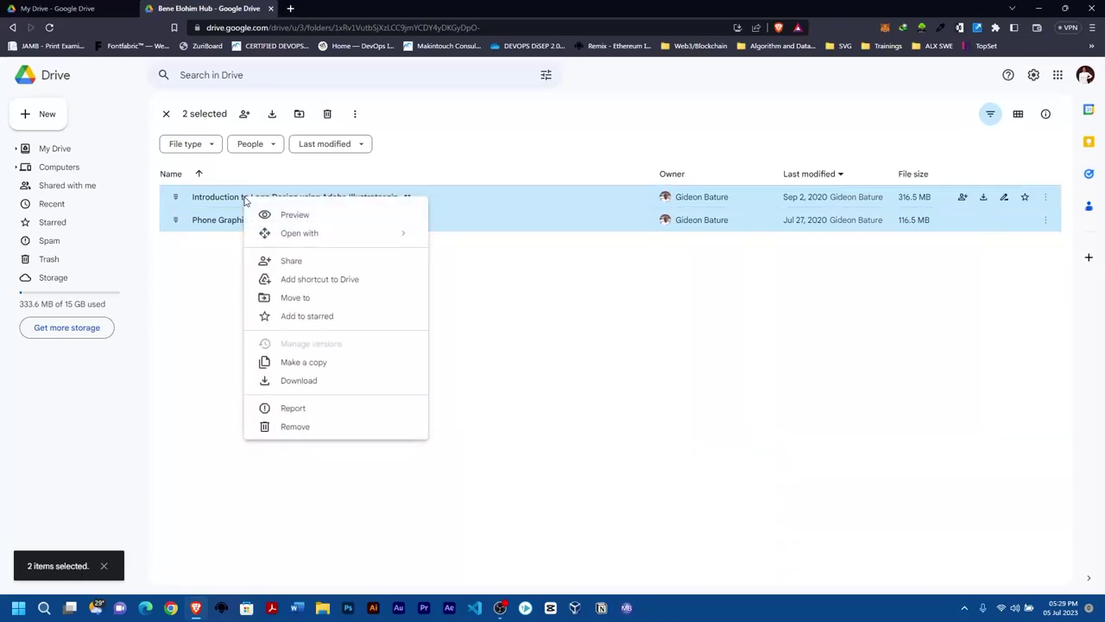
{"action": "left_click", "coordinate": [290, 297]}
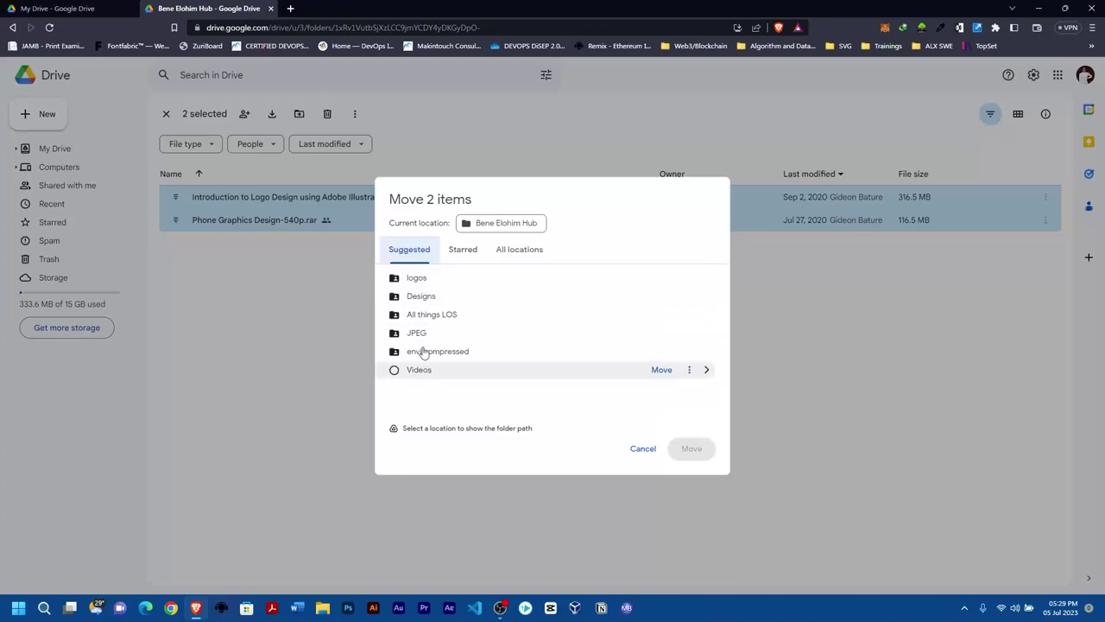
{"action": "left_click", "coordinate": [502, 250]}
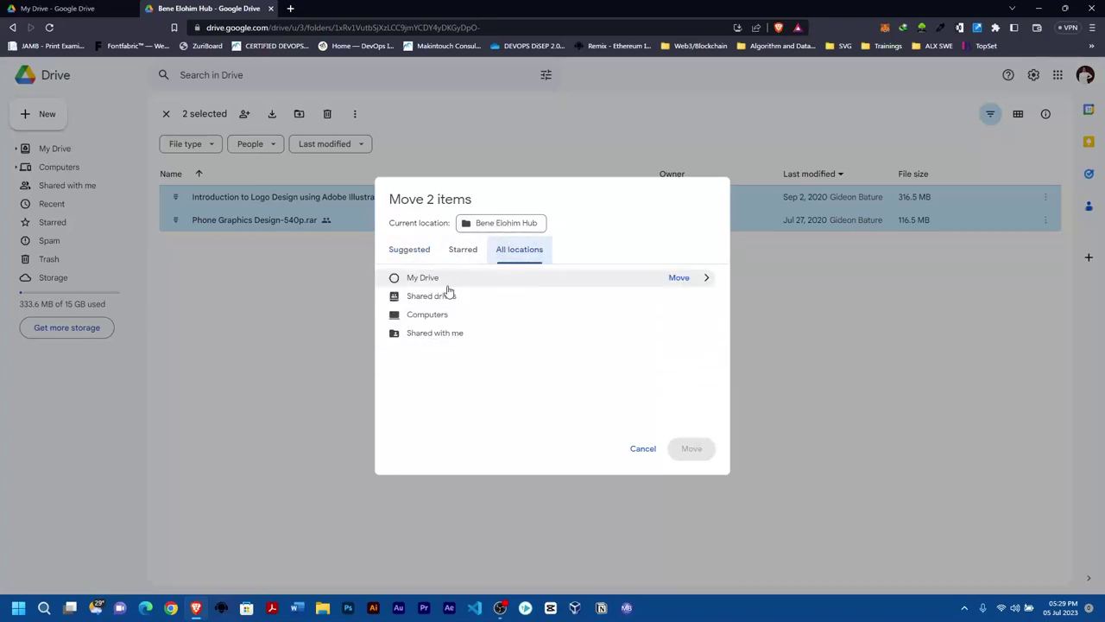
{"action": "left_click", "coordinate": [458, 250]}
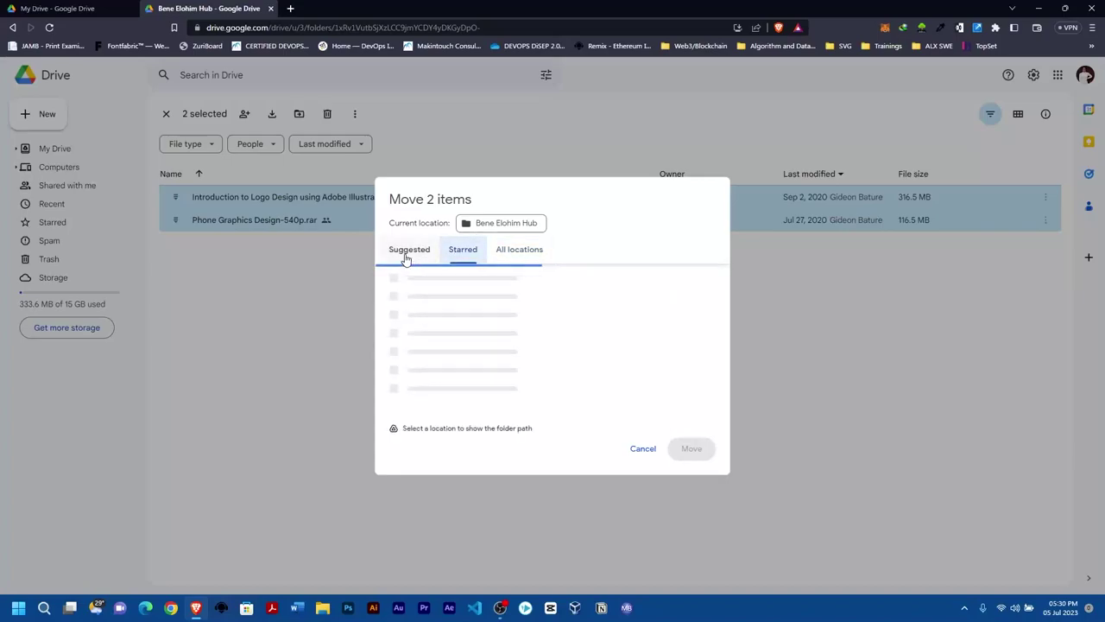
{"action": "left_click", "coordinate": [407, 250]}
{"action": "left_click", "coordinate": [516, 252]}
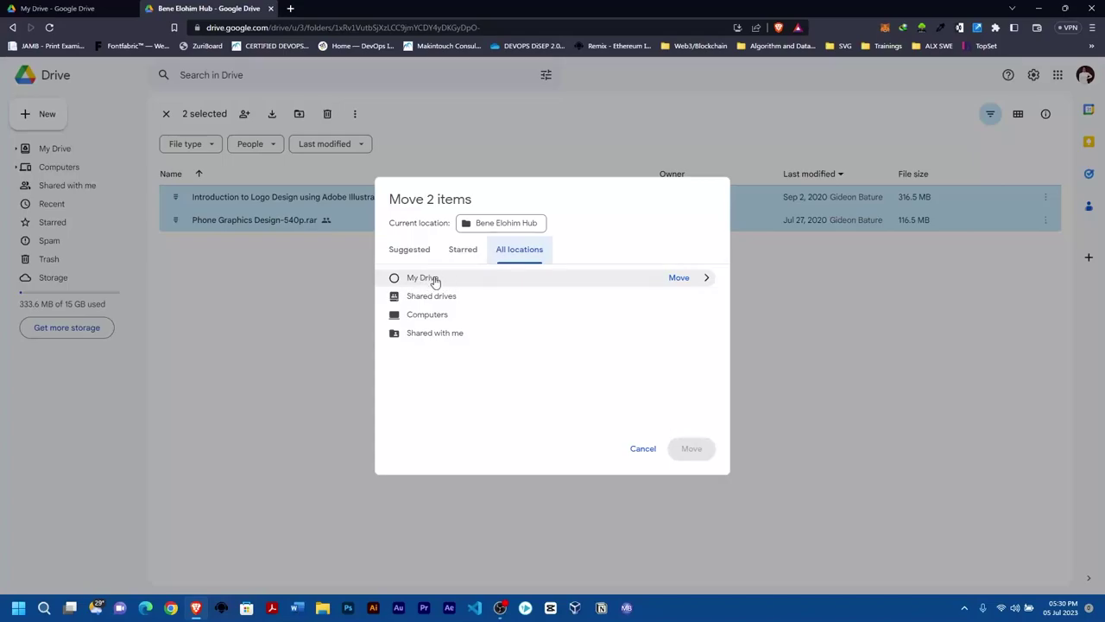
Cancel the pending move, reopen the shared Bene Elohim Hub folder and select both files.
{"action": "left_click", "coordinate": [642, 448]}
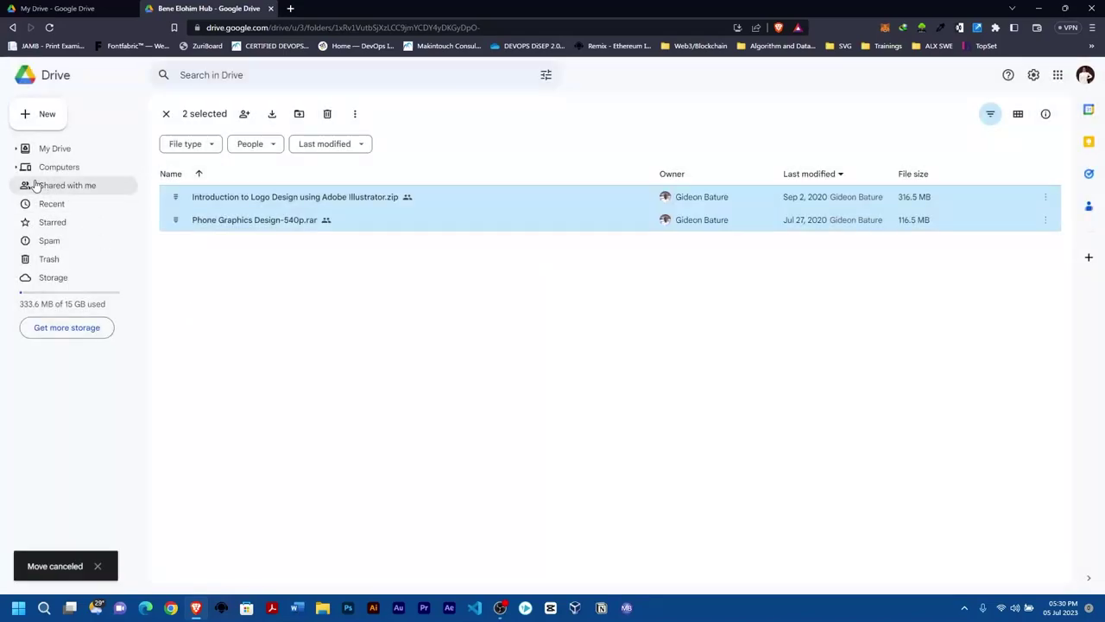
{"action": "left_click", "coordinate": [55, 150]}
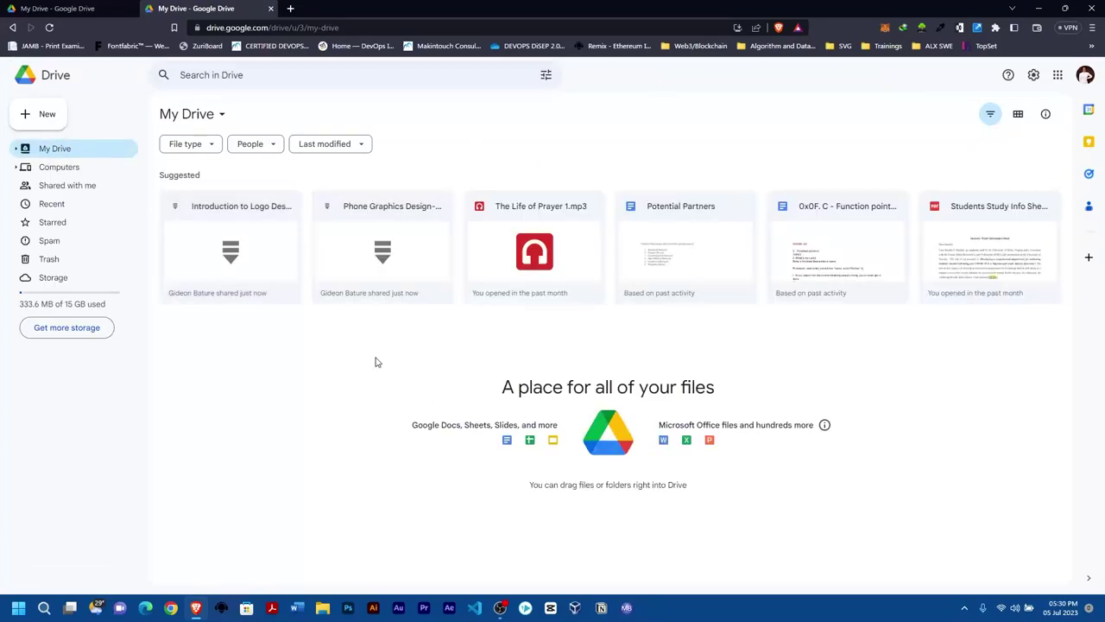
{"action": "left_click", "coordinate": [77, 187]}
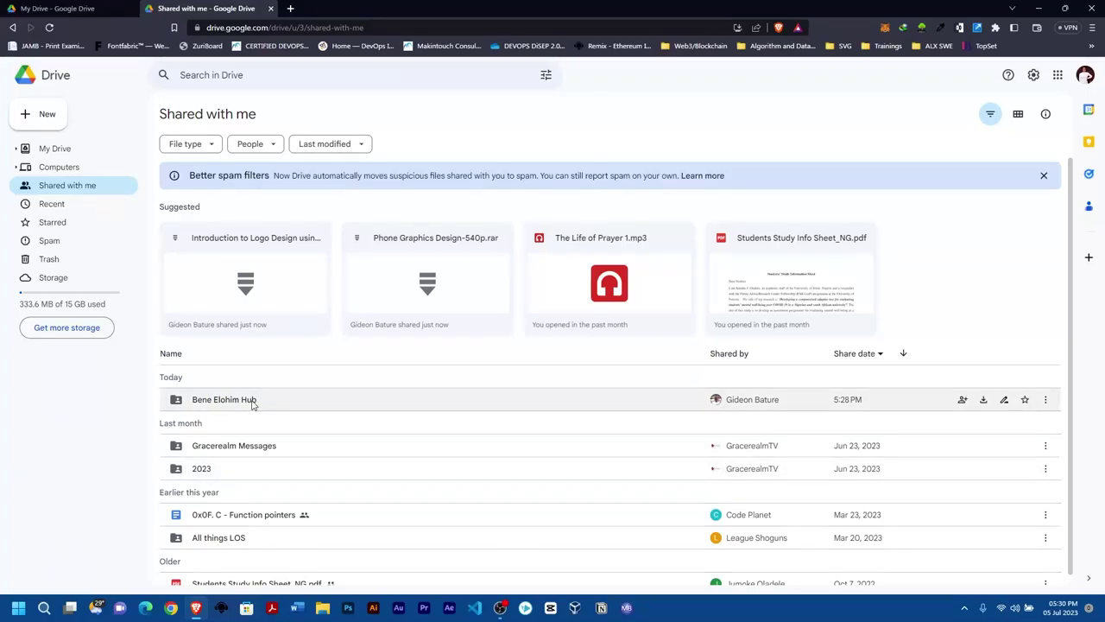
{"action": "double_click", "coordinate": [250, 401]}
{"action": "key", "text": "ctrl+a"}
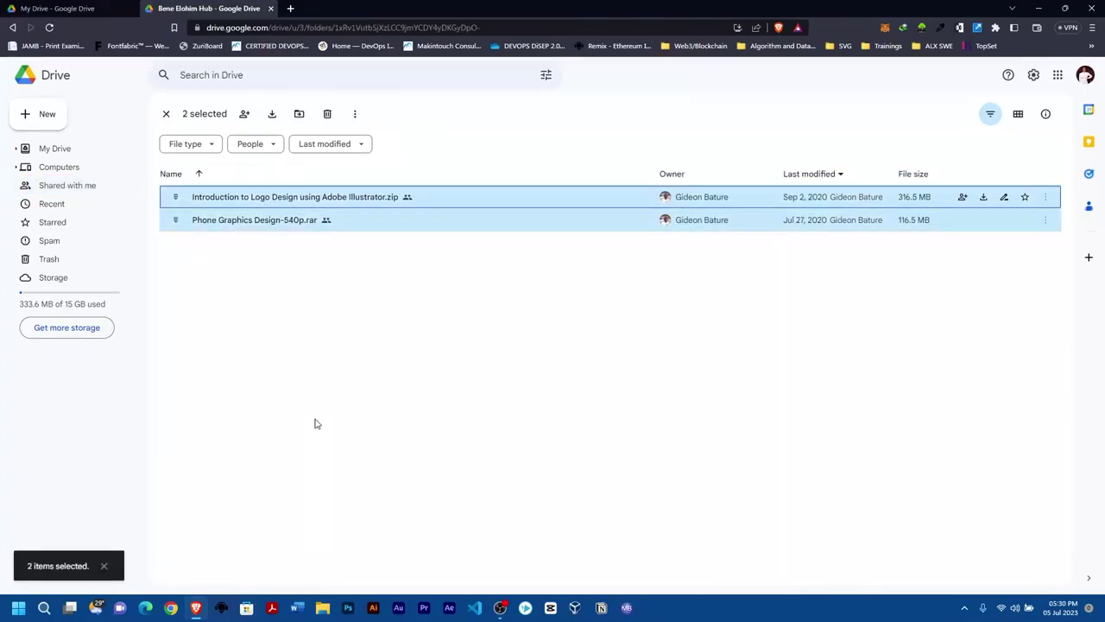
Move both selected files to My Drive, confirming despite losing shared access.
{"action": "right_click", "coordinate": [287, 204]}
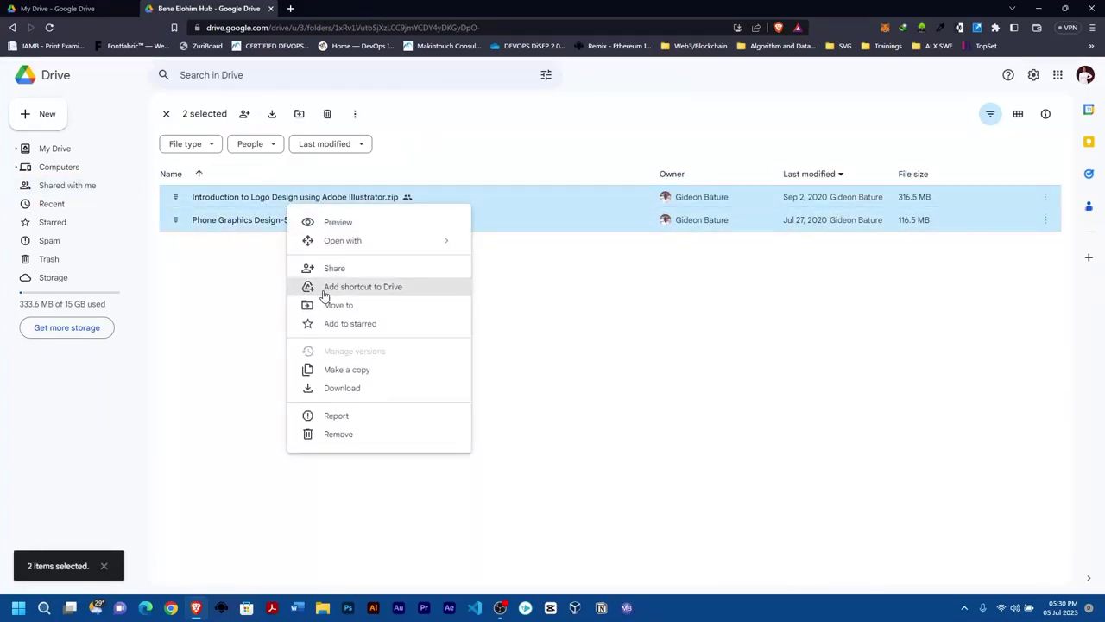
{"action": "left_click", "coordinate": [360, 306]}
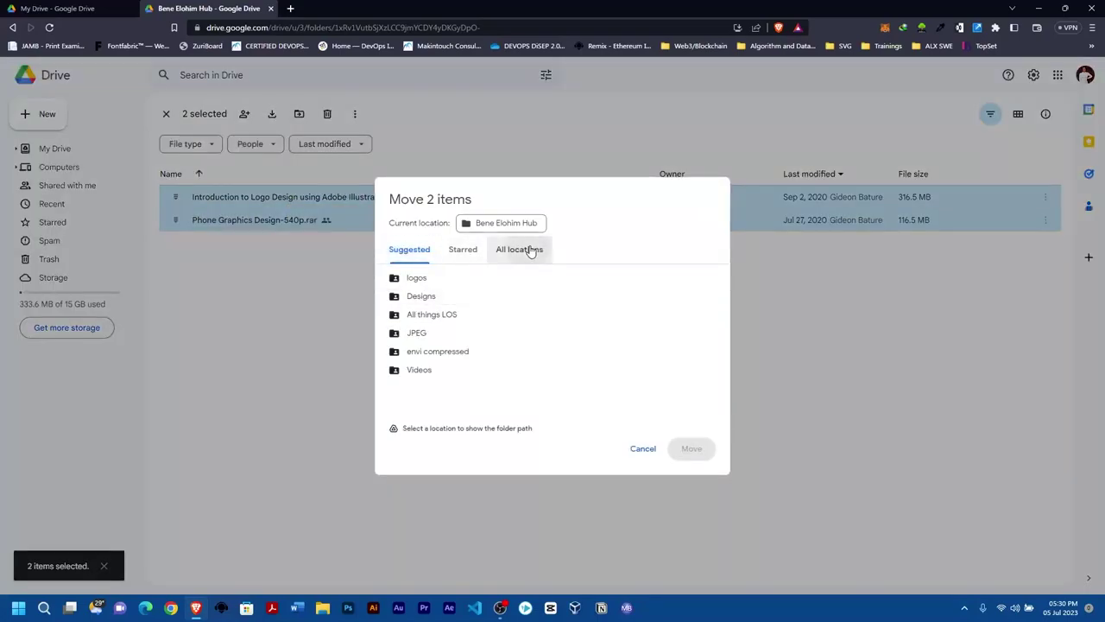
{"action": "left_click", "coordinate": [529, 251]}
{"action": "left_click", "coordinate": [412, 279]}
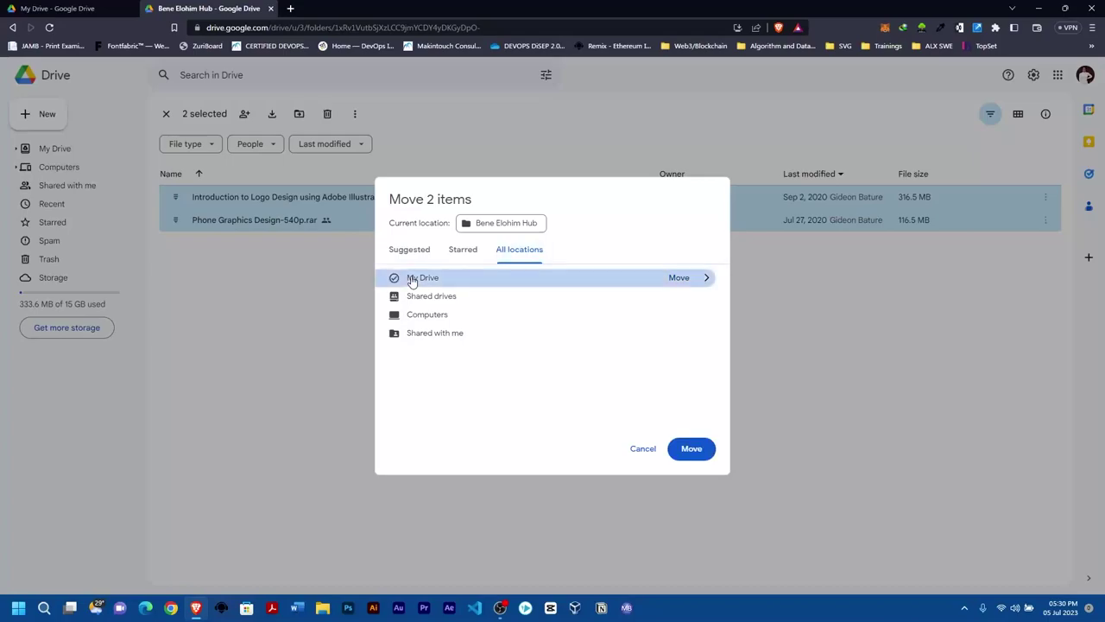
{"action": "left_click", "coordinate": [699, 449]}
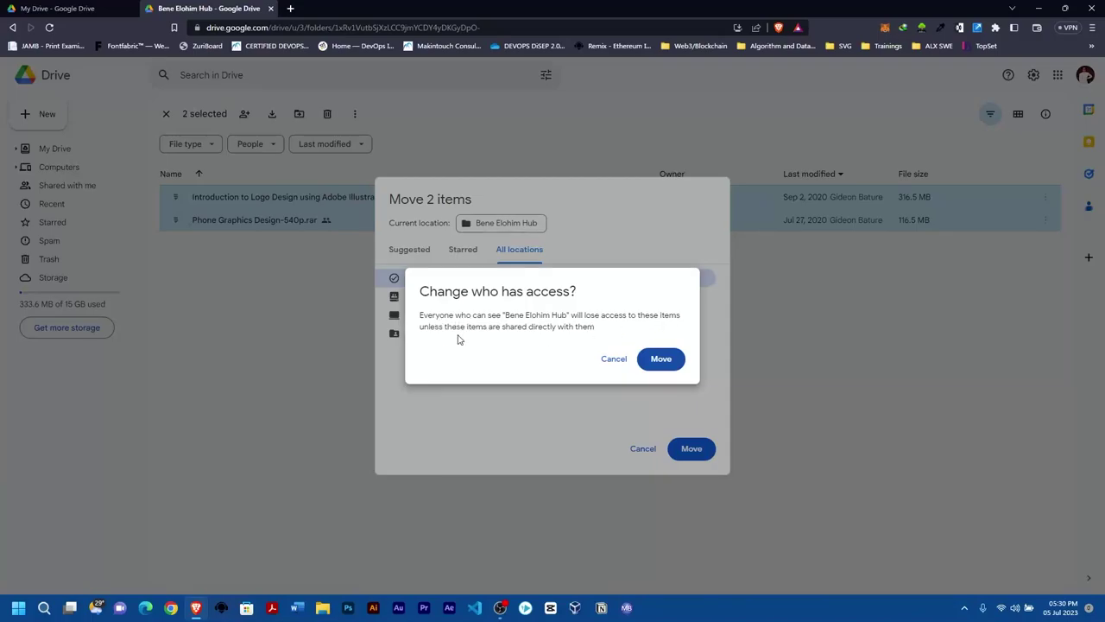
{"action": "left_click", "coordinate": [661, 358]}
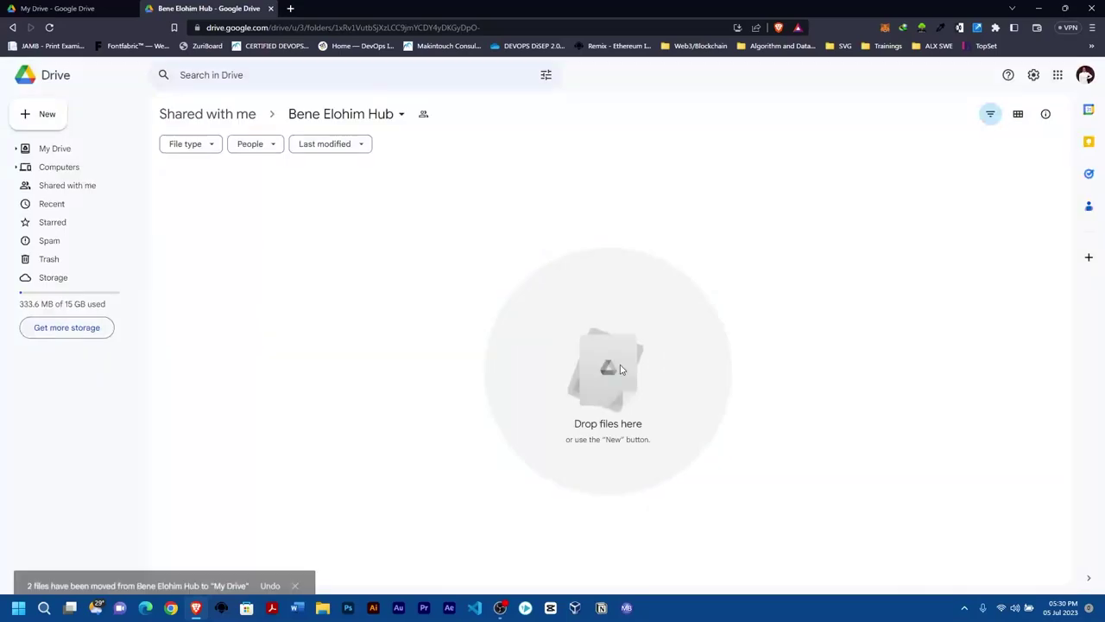
In My Drive, create a new folder named 'Bene Elohim Hub Docs'.
{"action": "left_click", "coordinate": [50, 155]}
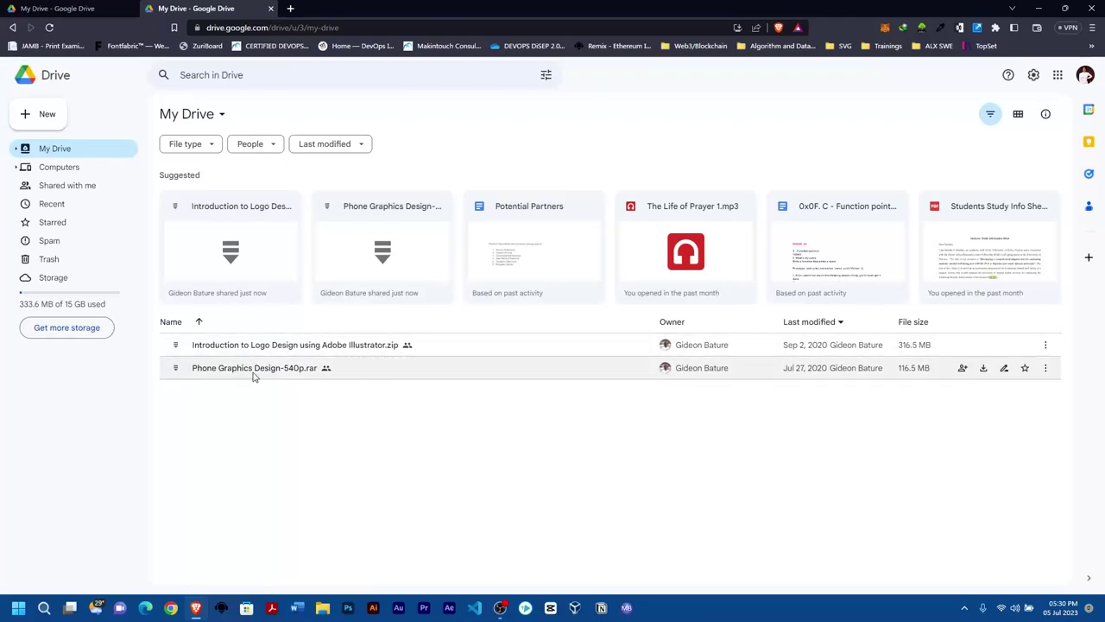
{"action": "right_click", "coordinate": [242, 423]}
{"action": "left_click", "coordinate": [224, 423]}
{"action": "right_click", "coordinate": [263, 431]}
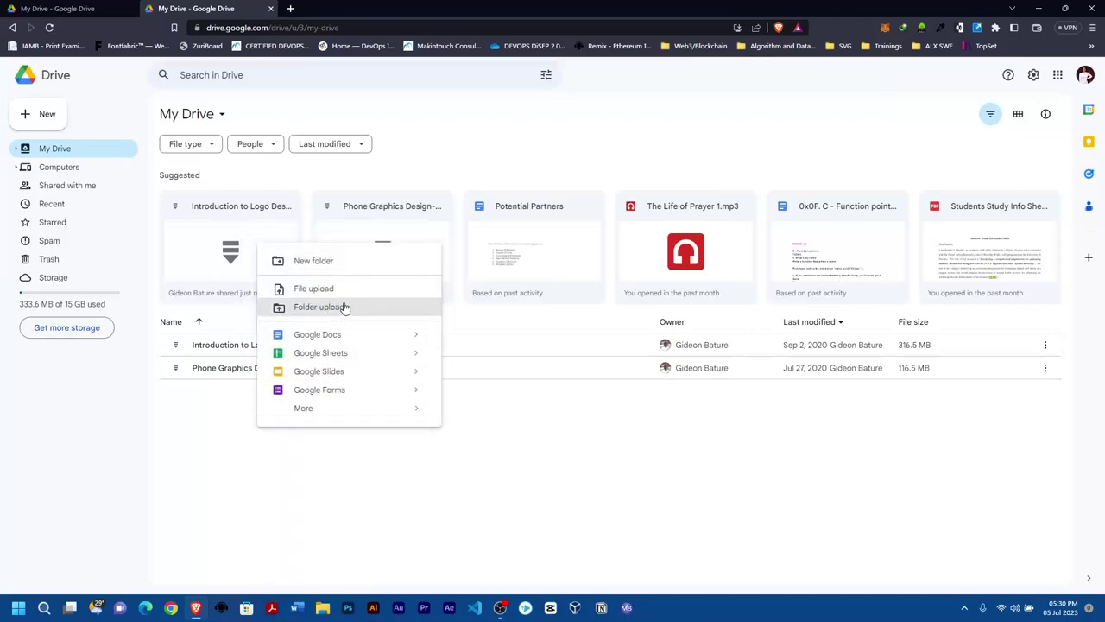
{"action": "left_click", "coordinate": [325, 265]}
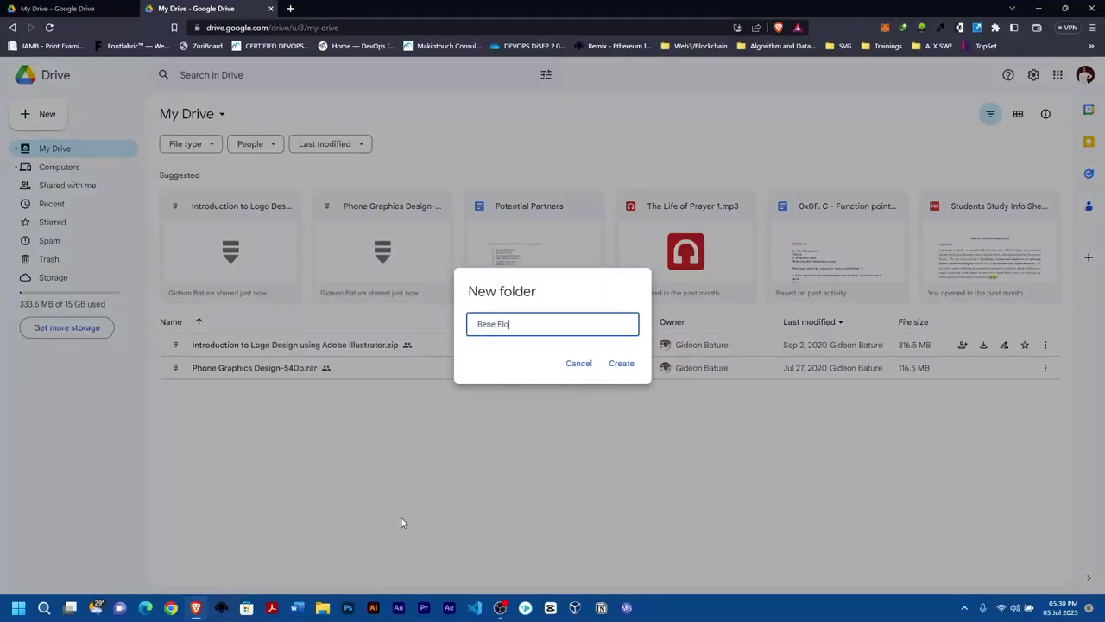
{"action": "type", "text": "Bene Elohim Hub Docs"}
{"action": "key", "text": "Return"}
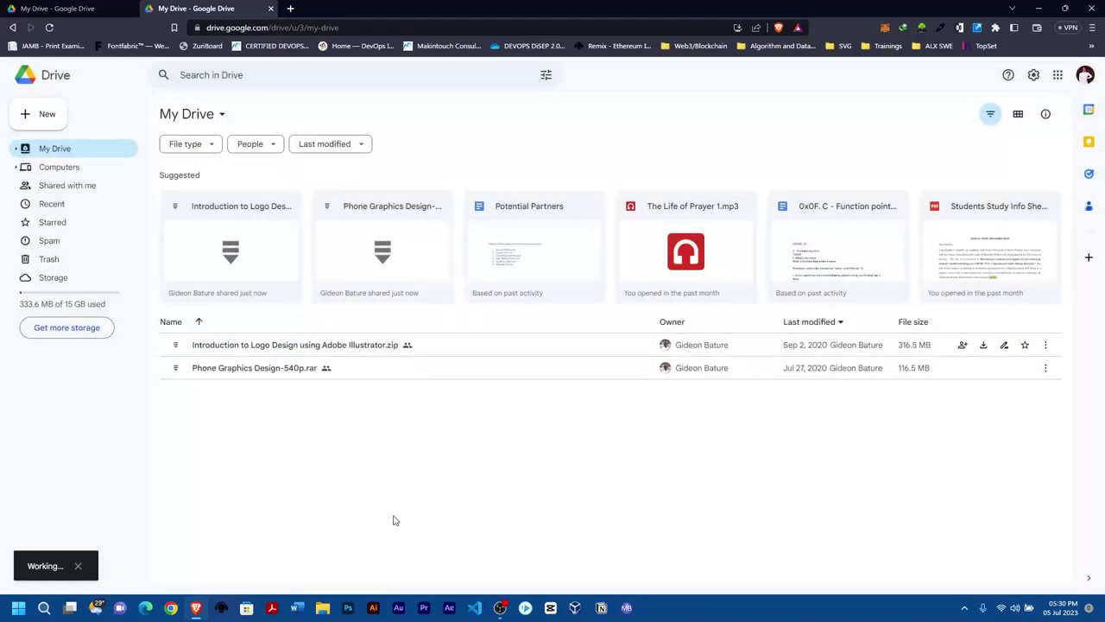
Drag the Phone Graphics and Introduction files into Bene Elohim Hub Videos, check it, then return to My Drive.
{"action": "left_click", "coordinate": [257, 398]}
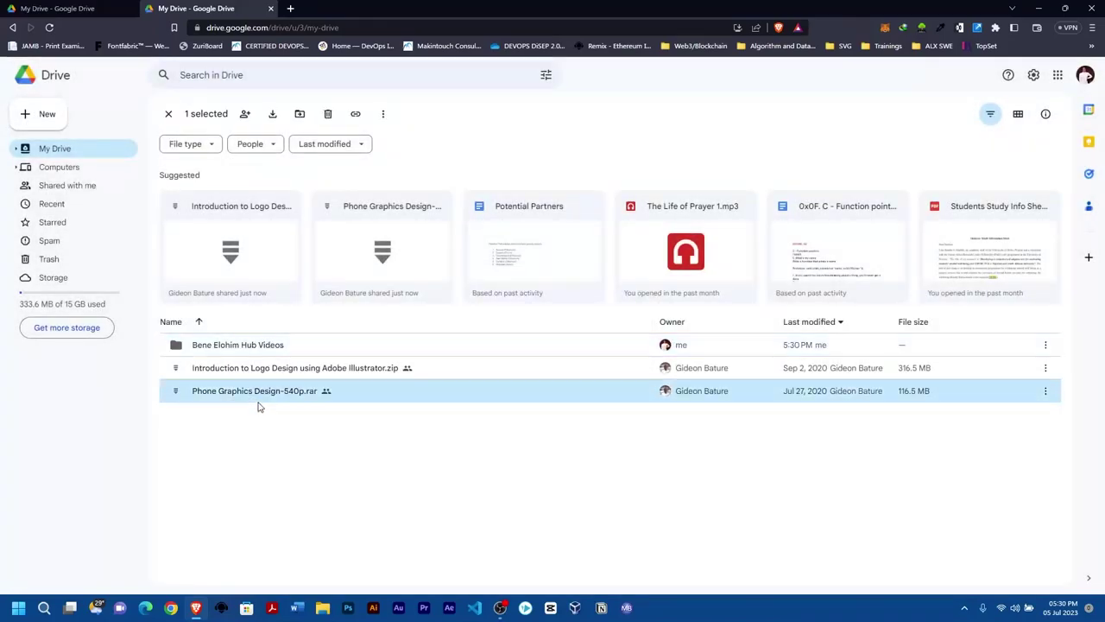
{"action": "left_click", "coordinate": [259, 369], "text": "ctrl"}
{"action": "left_click", "coordinate": [274, 457]}
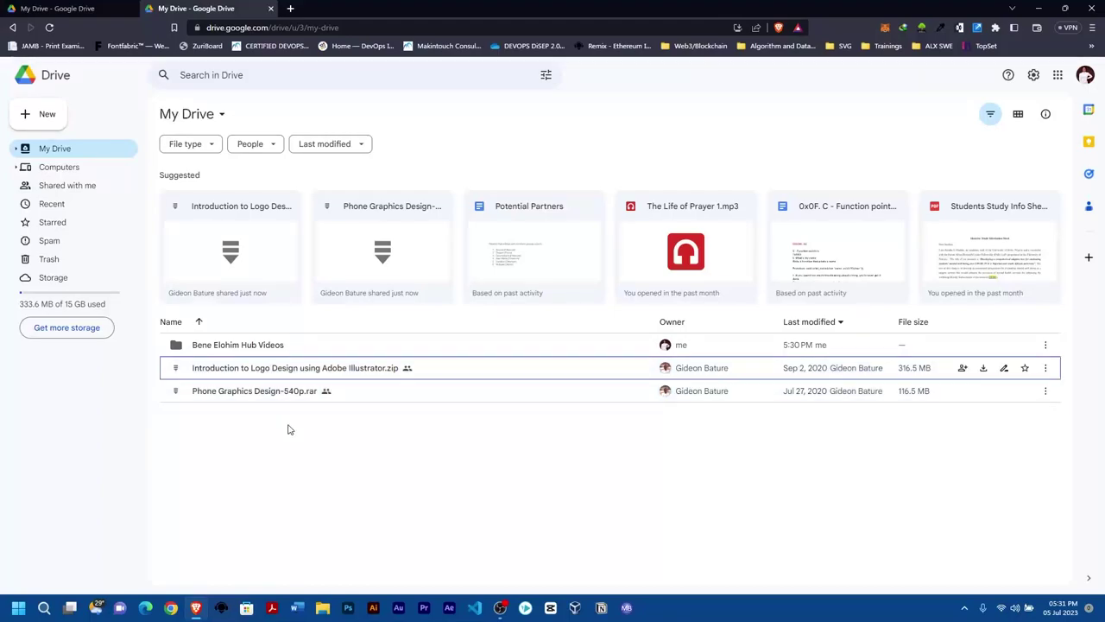
{"action": "left_click", "coordinate": [278, 395]}
{"action": "key", "text": "shift+Up"}
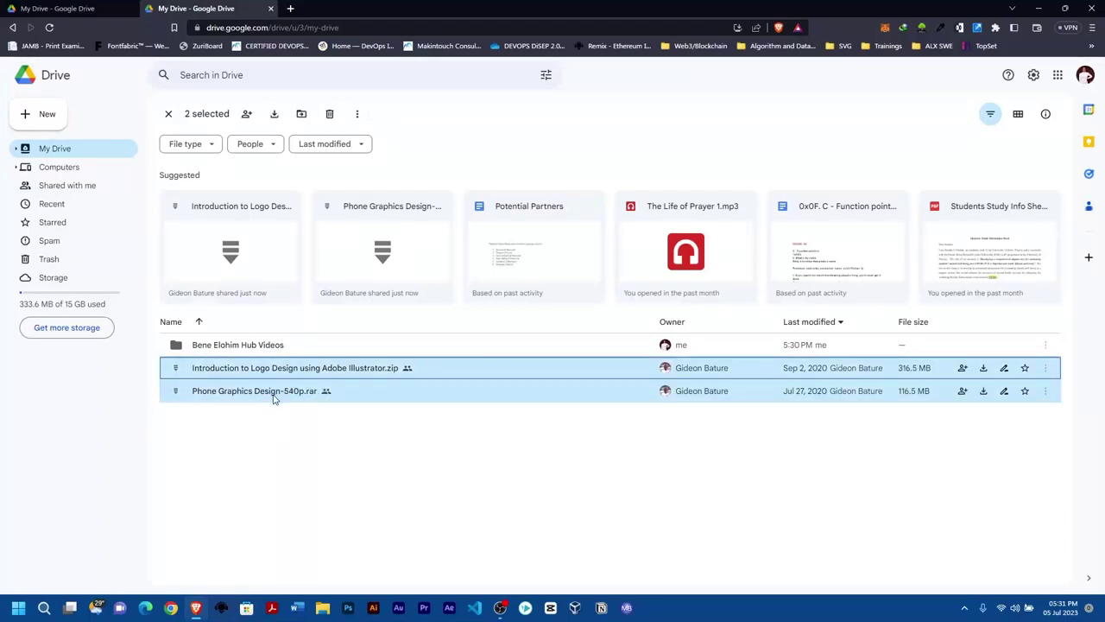
{"action": "left_click", "coordinate": [280, 371], "text": "shift"}
{"action": "left_click_drag", "start_coordinate": [280, 371], "coordinate": [272, 347]}
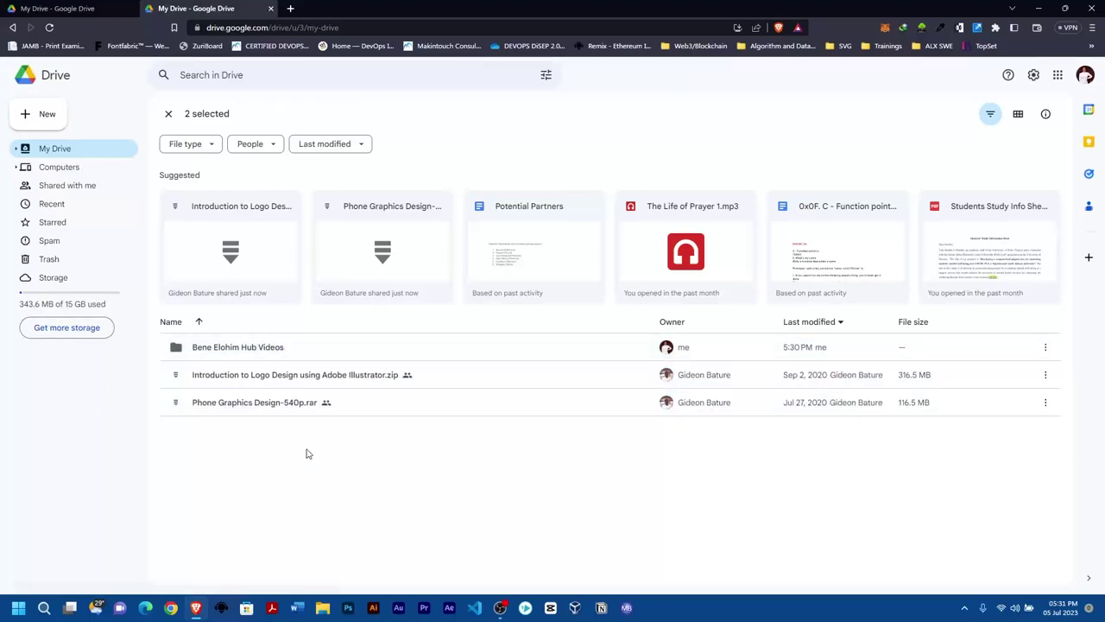
{"action": "double_click", "coordinate": [258, 348]}
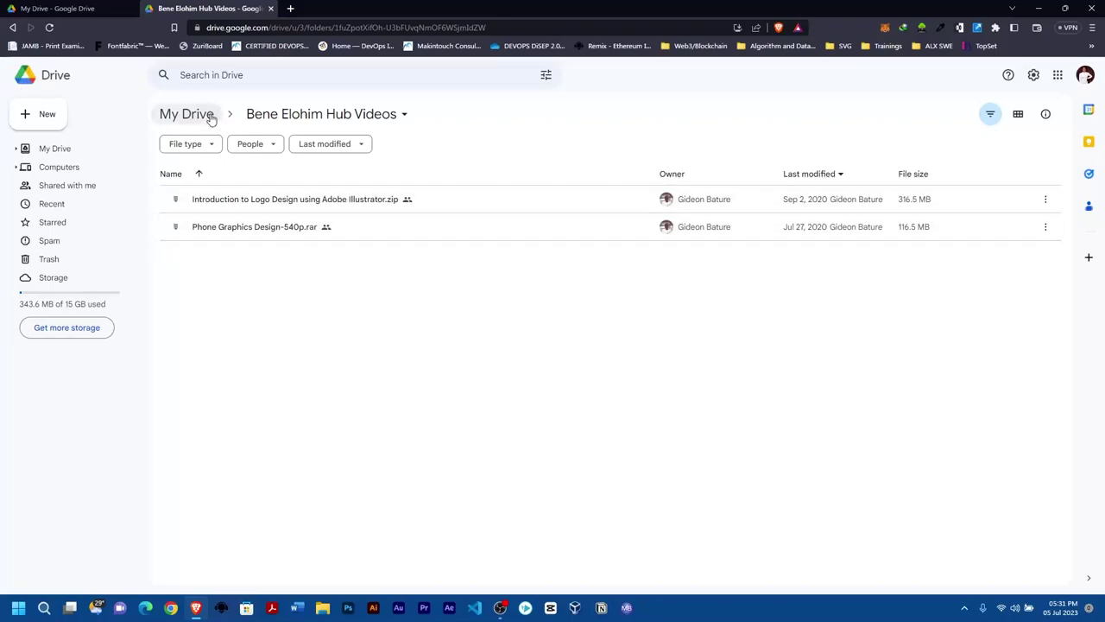
{"action": "left_click", "coordinate": [177, 114]}
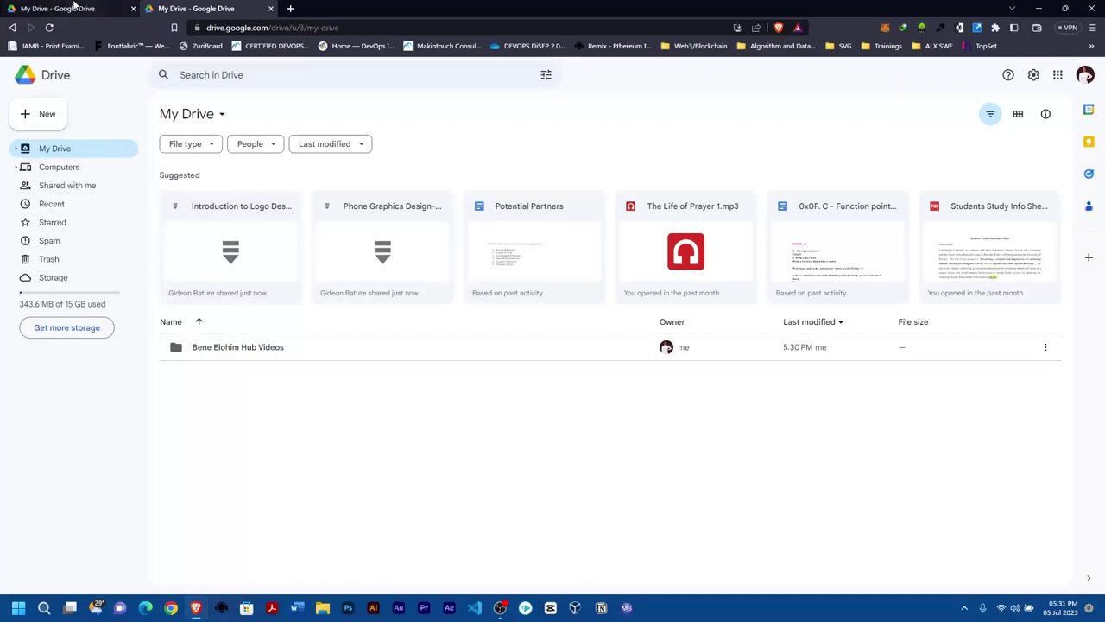
{"action": "left_click", "coordinate": [75, 6]}
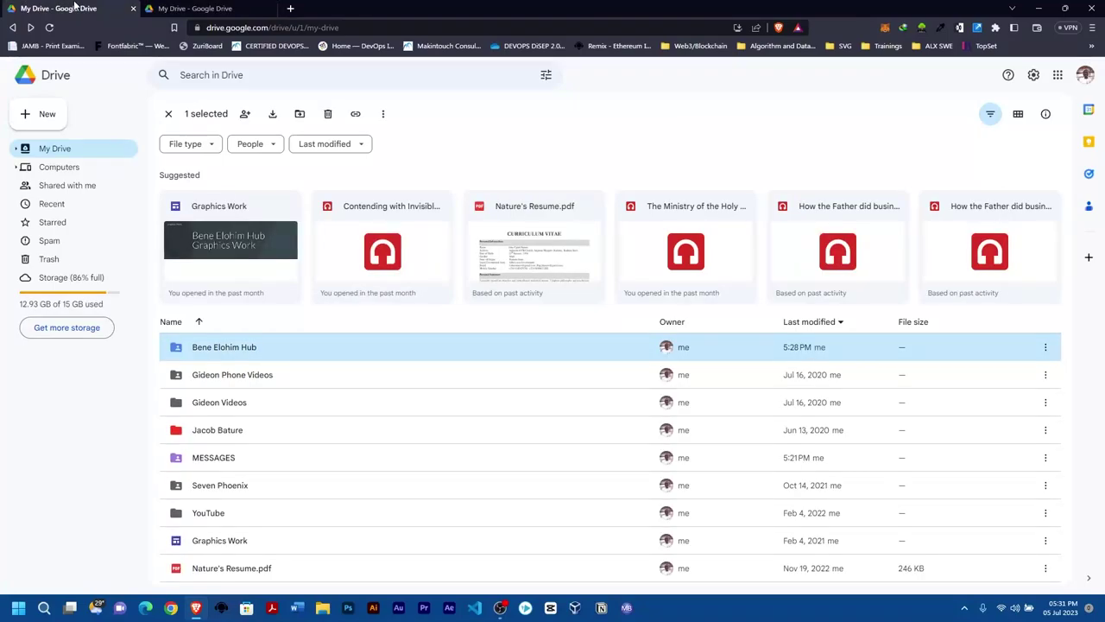
{"action": "left_click", "coordinate": [213, 7]}
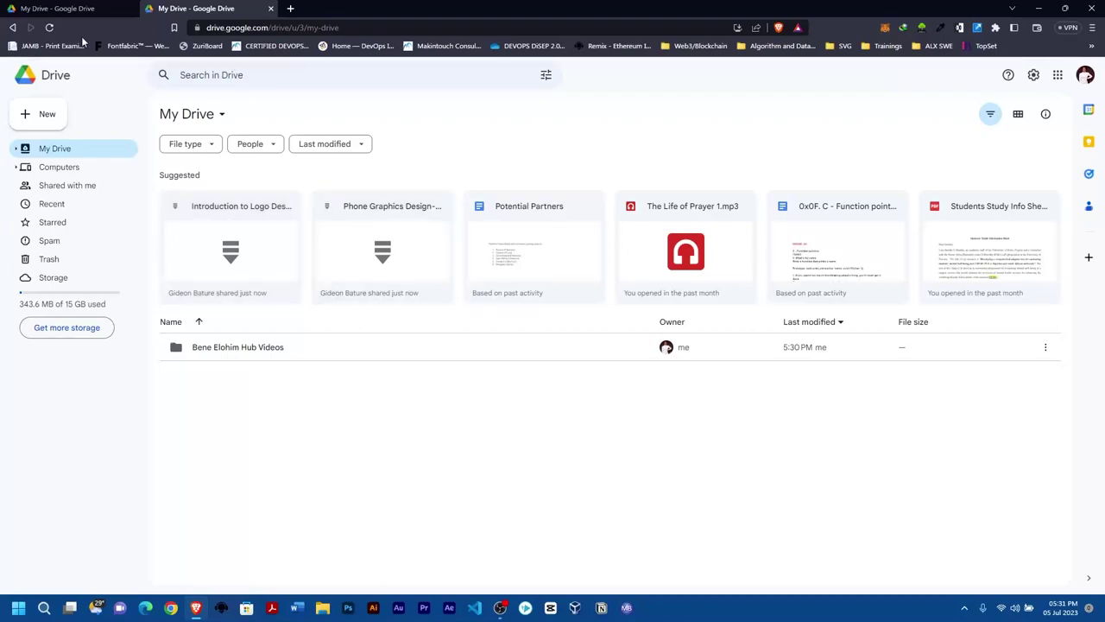
{"action": "left_click", "coordinate": [81, 7]}
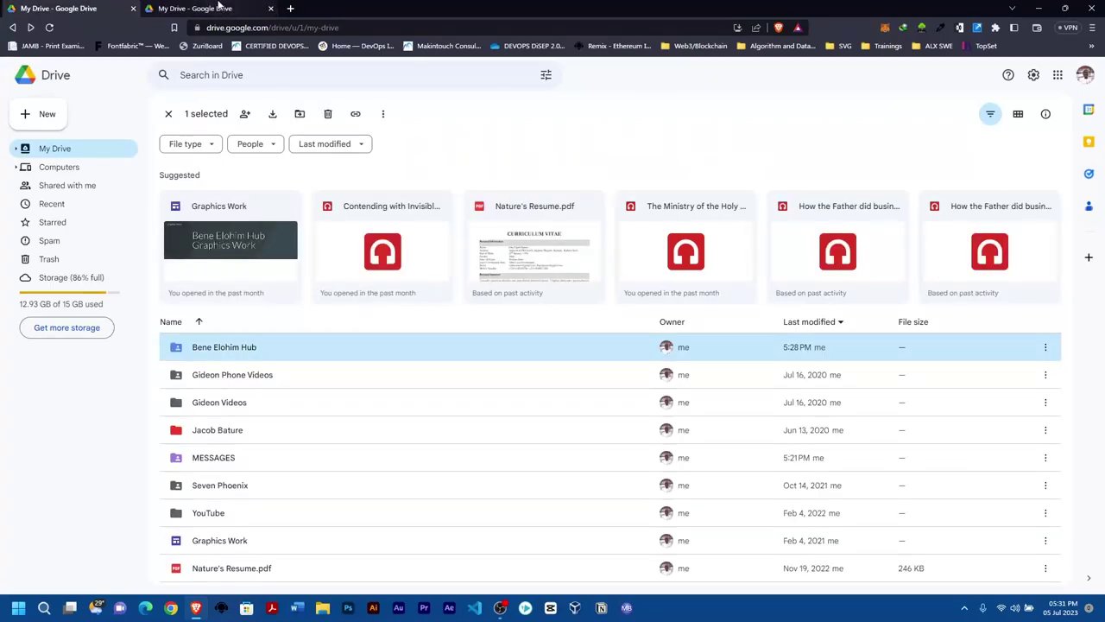
{"action": "left_click", "coordinate": [216, 8]}
{"action": "left_click", "coordinate": [53, 5]}
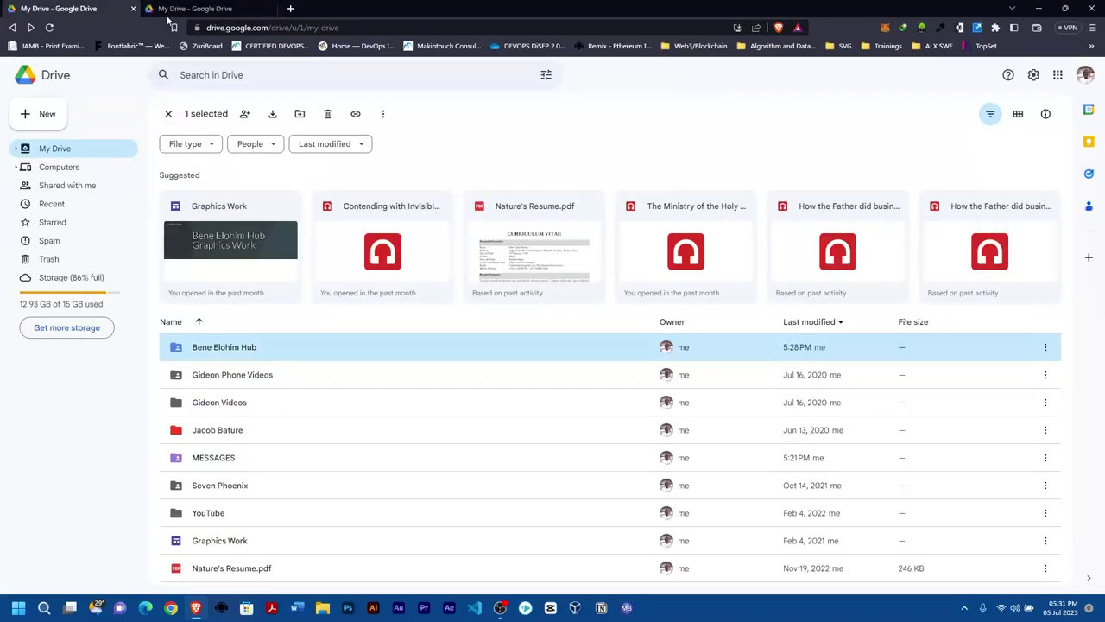
{"action": "left_click", "coordinate": [214, 8]}
{"action": "left_click", "coordinate": [65, 8]}
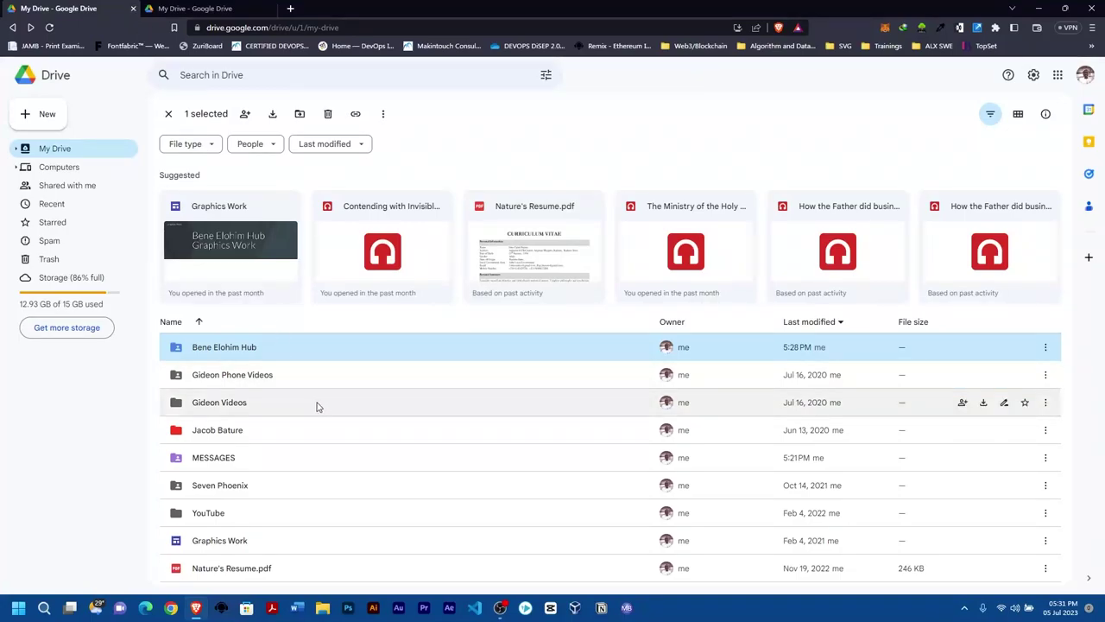
{"action": "left_click", "coordinate": [194, 7]}
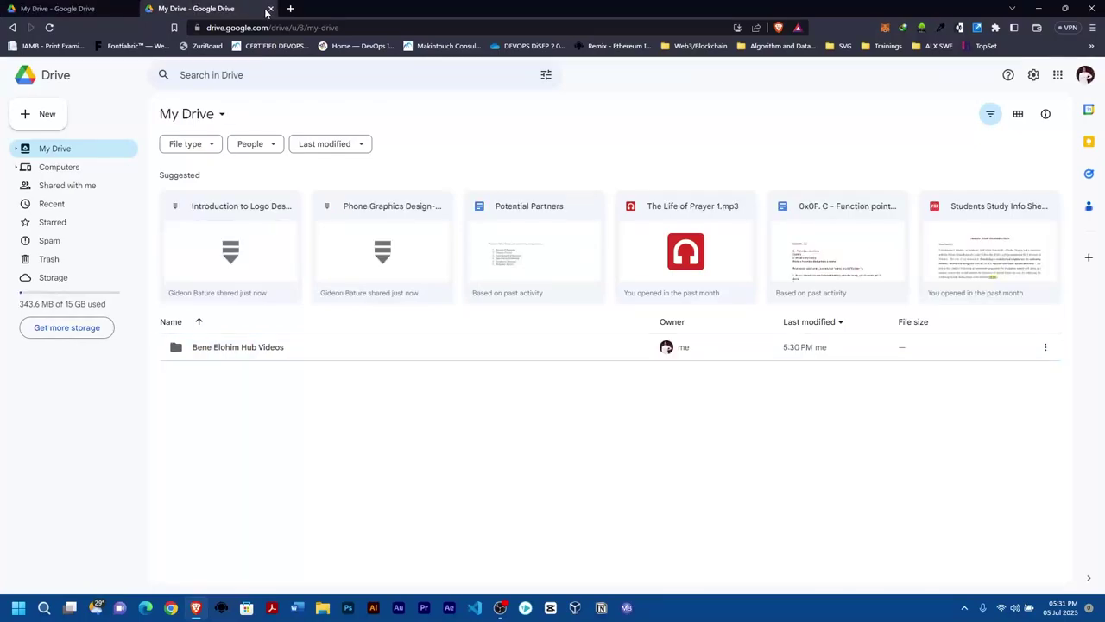